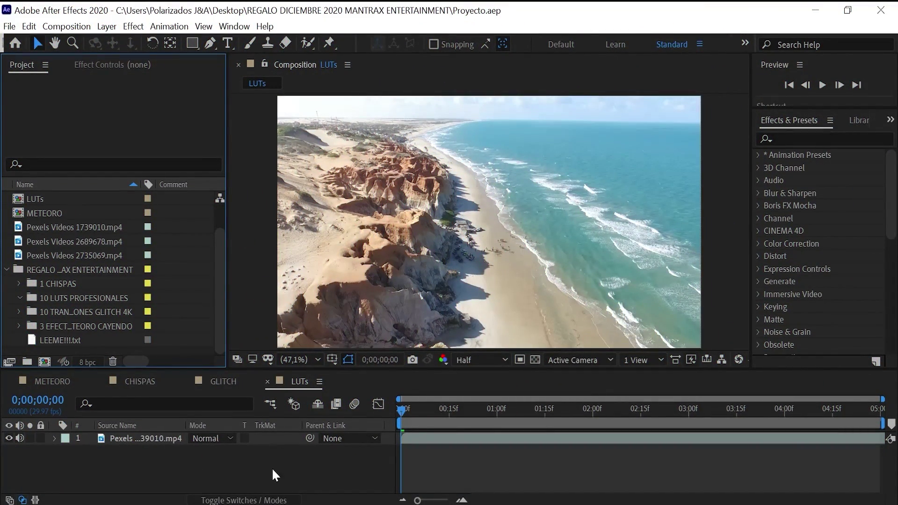
Scrub through the LUTs beach clip, then switch to METEORO and scrub its night-sky footage.
left_click_drag(398, 409, 793, 409)
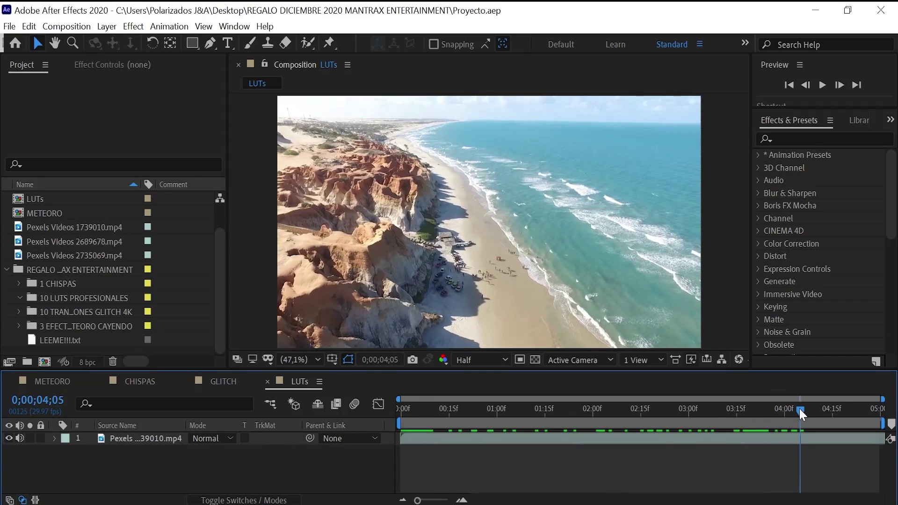
left_click_drag(736, 409, 387, 421)
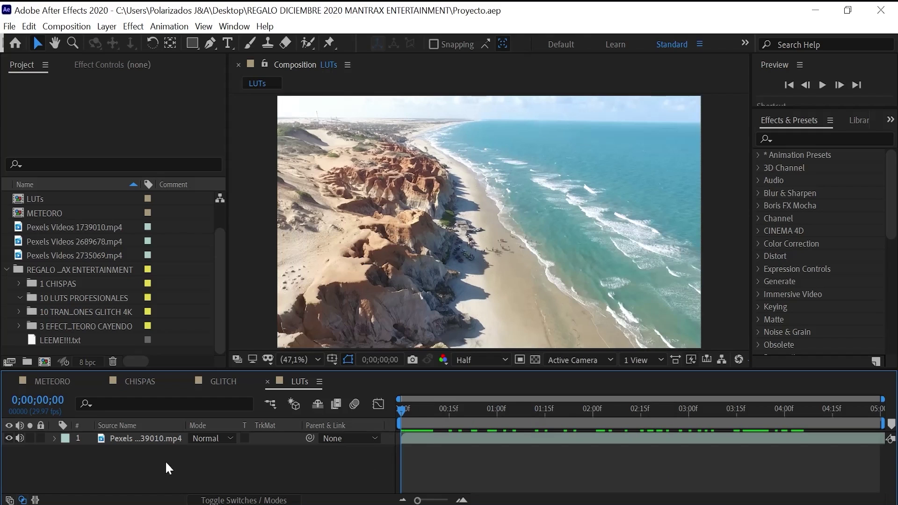
left_click(56, 381)
left_click_drag(420, 407, 746, 407)
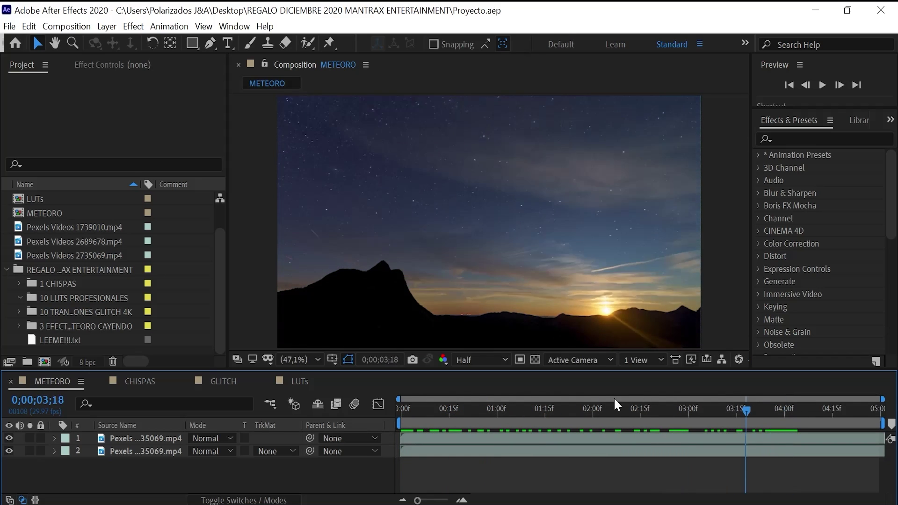
Preview the start of METEORO, then expand 3 EFECTO METEORO CAYENDO to show 1.mov, 2.mov and 3.mov.
left_click(426, 407)
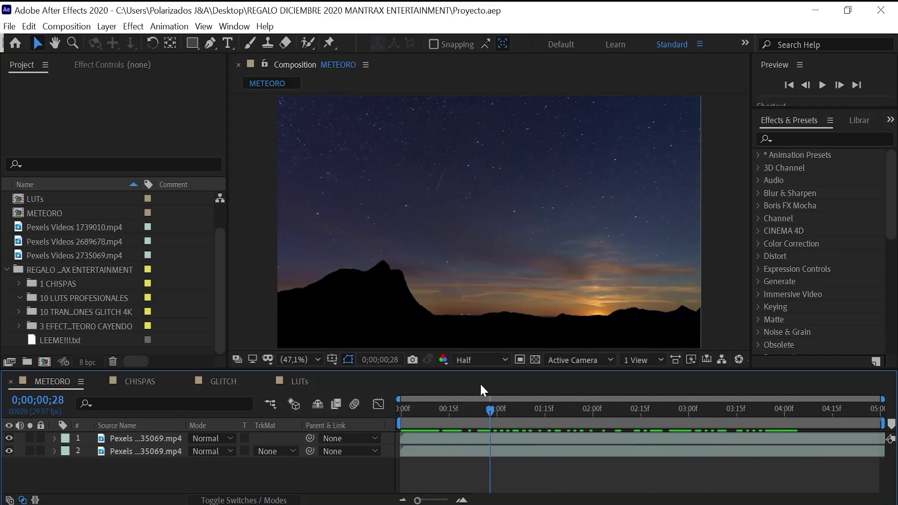
left_click_drag(488, 410, 399, 411)
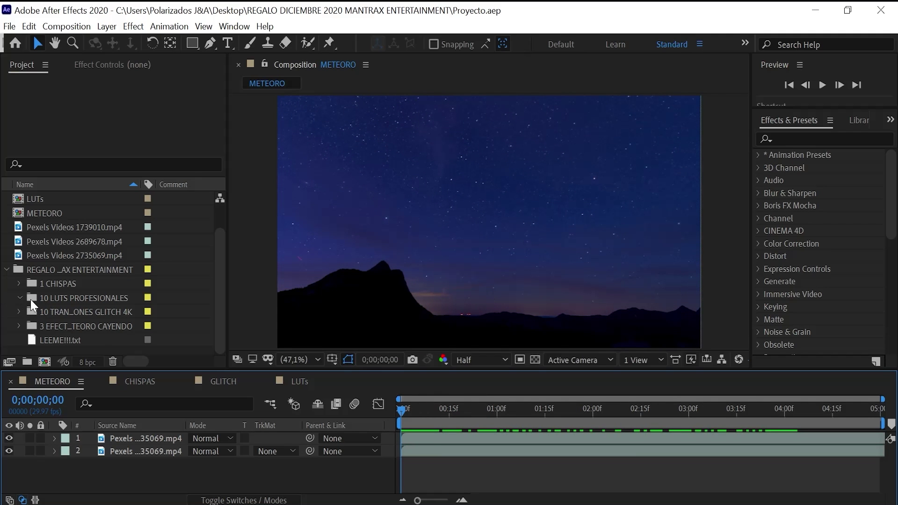
left_click(7, 270)
left_click(7, 299)
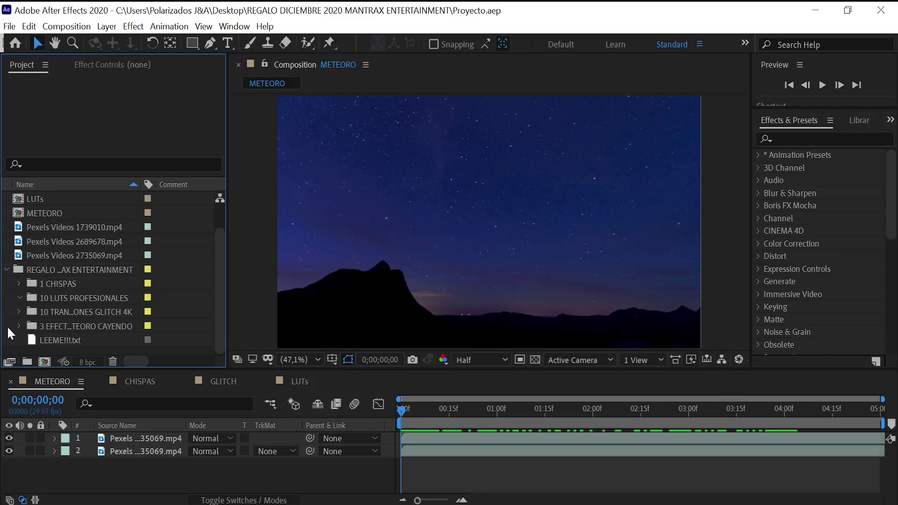
left_click(20, 326)
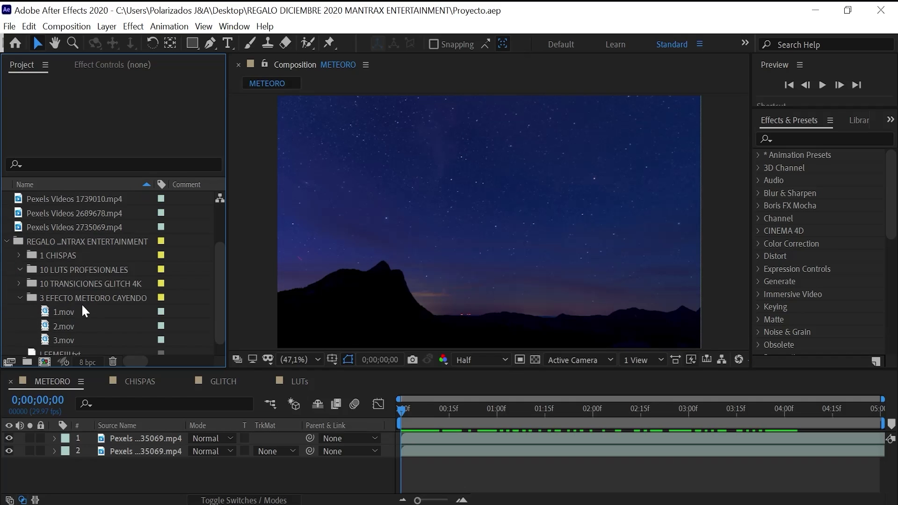
Place 1.mov between the two METEORO sky layers and preview the falling meteor.
left_click(63, 312)
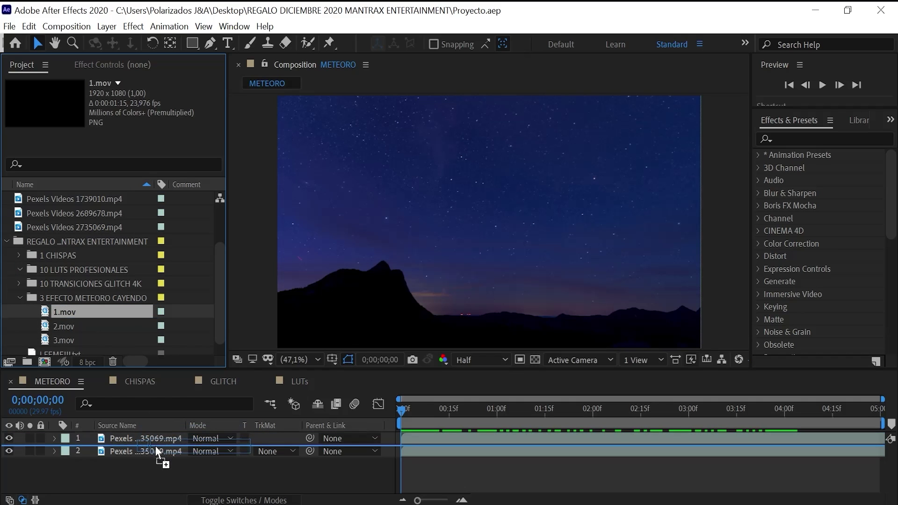
left_click_drag(63, 312, 154, 447)
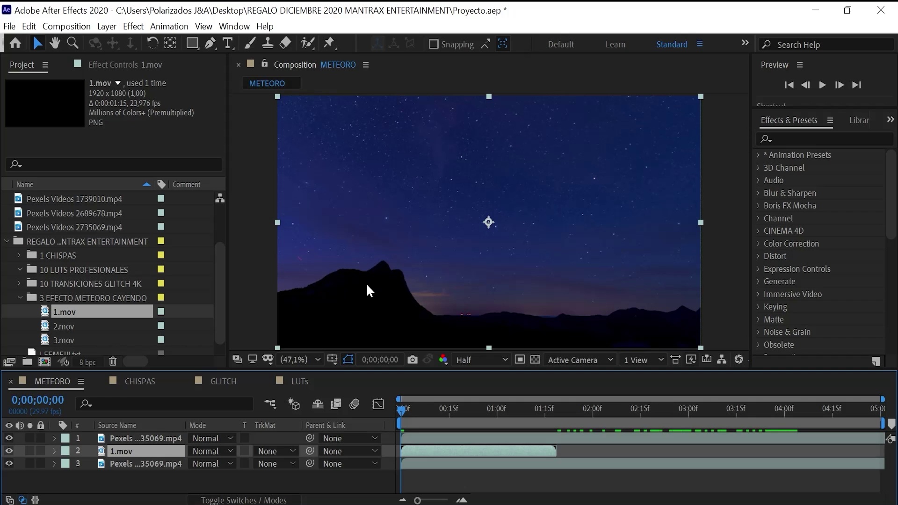
left_click(417, 437)
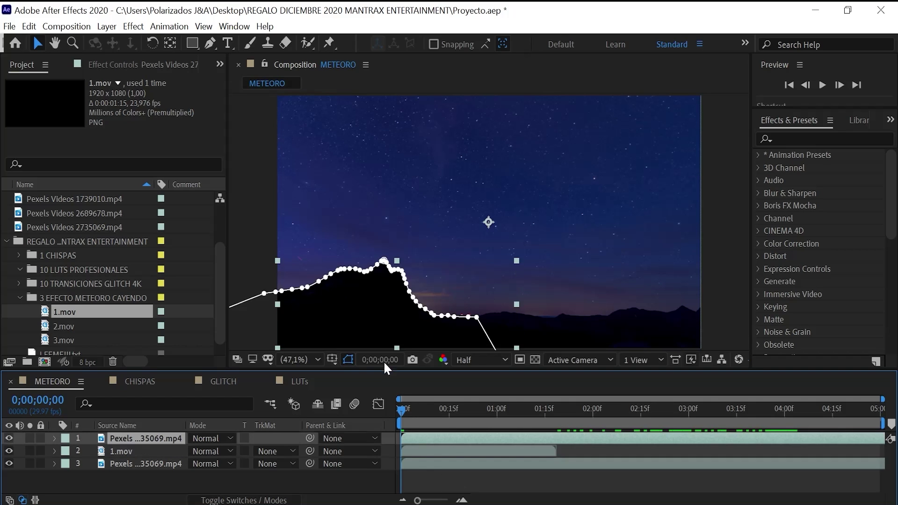
left_click(154, 451)
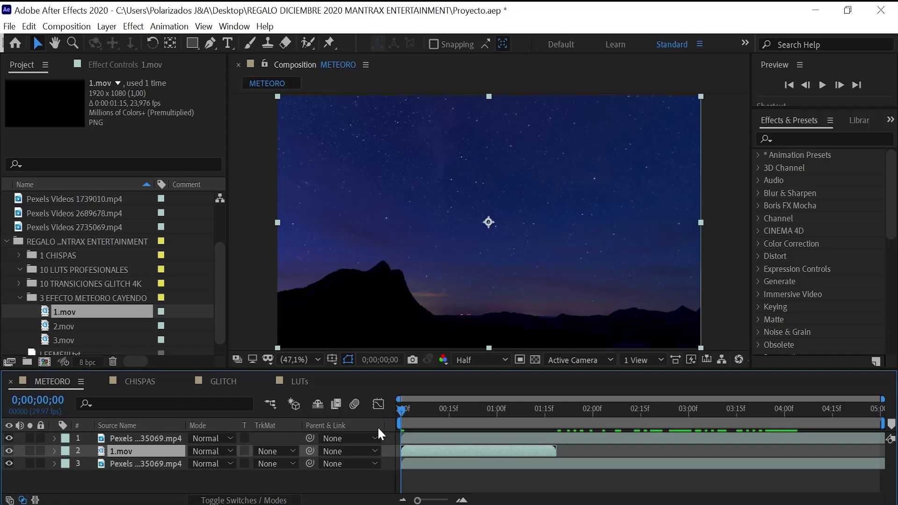
left_click_drag(403, 407, 450, 406)
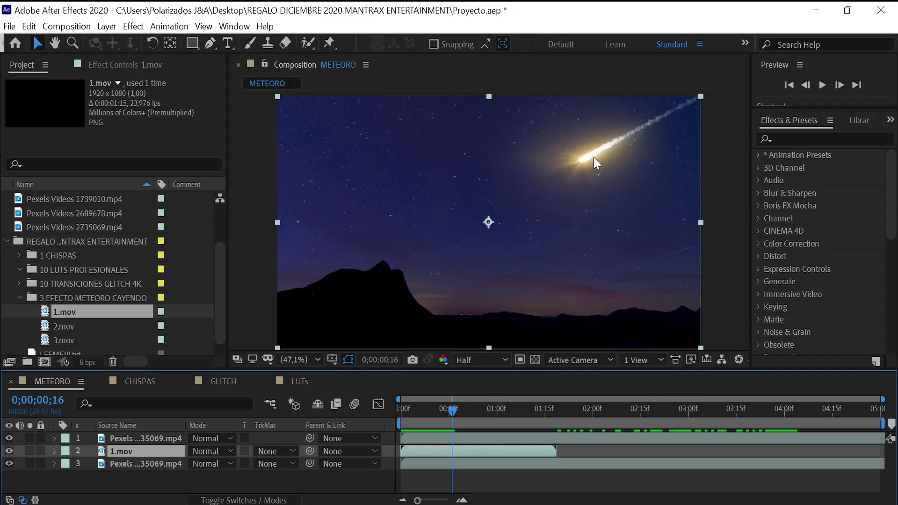
left_click_drag(451, 410, 388, 408)
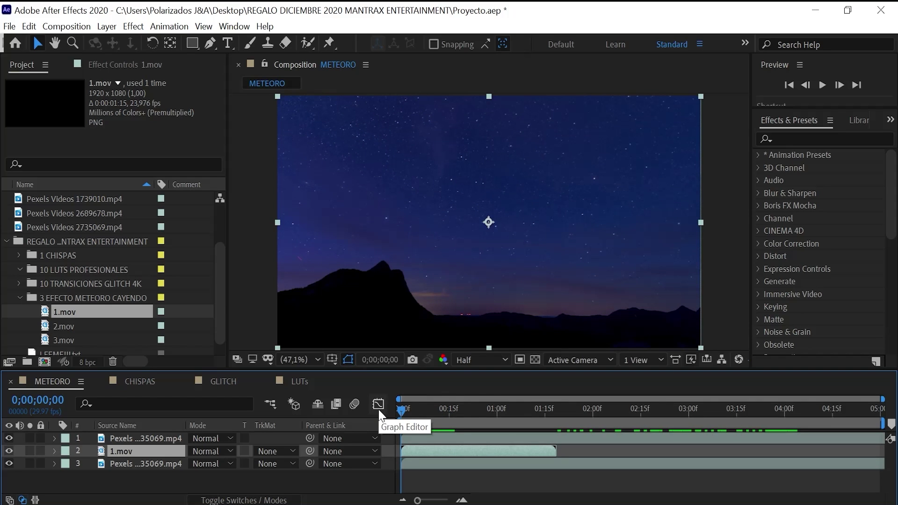
key("space")
key("space")
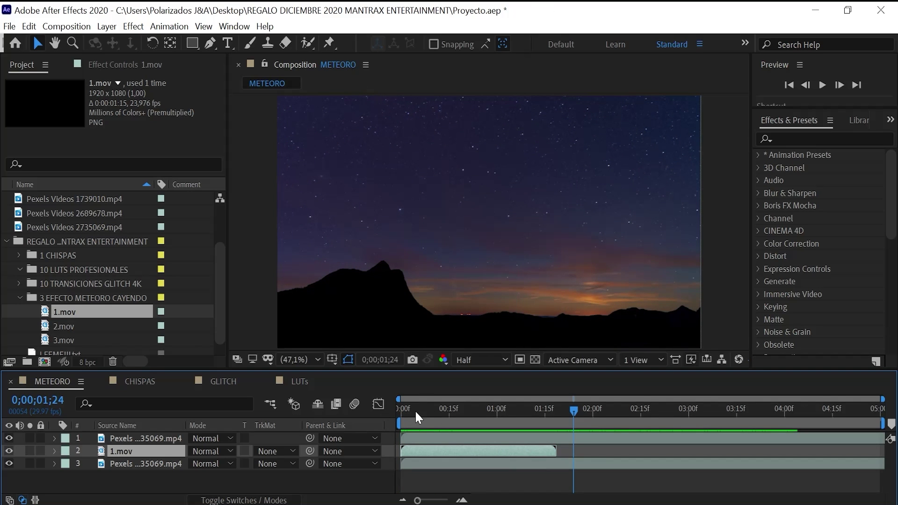
Compare the meteor near the peak with the masked top layer hidden and shown, then delete 1.mov.
left_click_drag(415, 411, 516, 411)
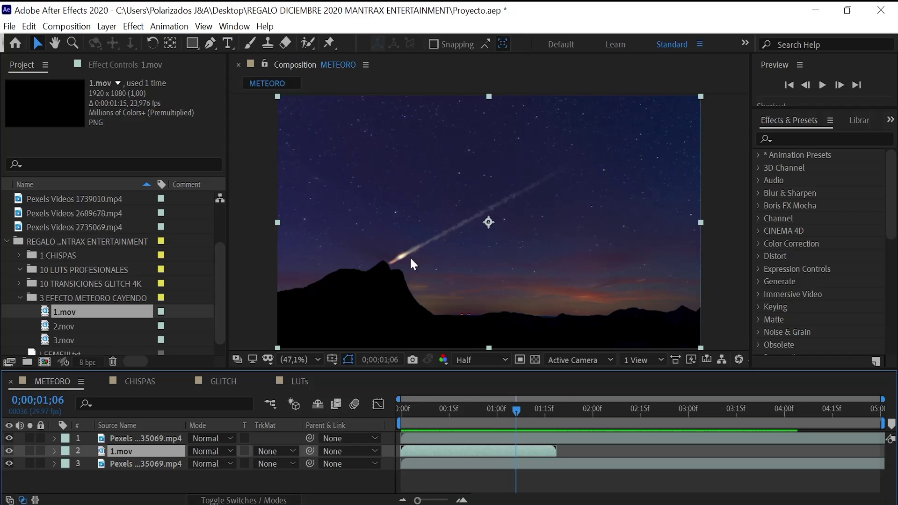
left_click_drag(518, 411, 523, 410)
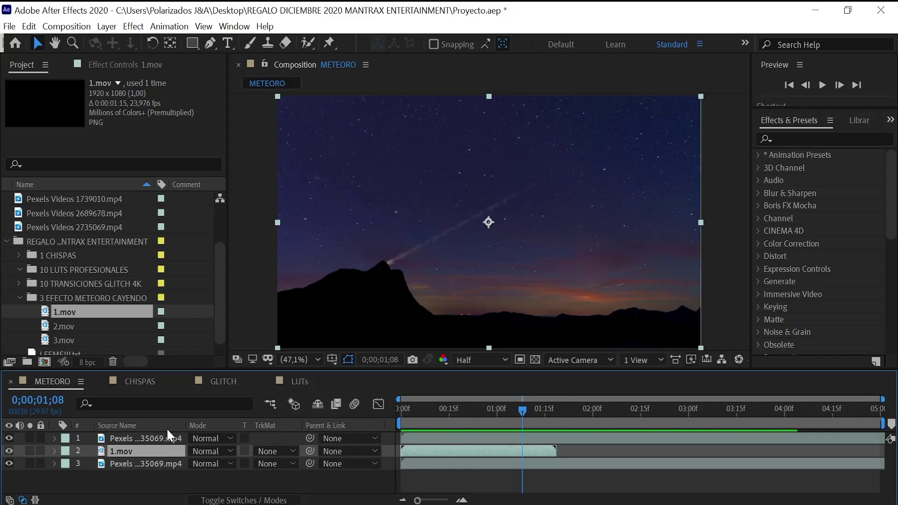
left_click(9, 438)
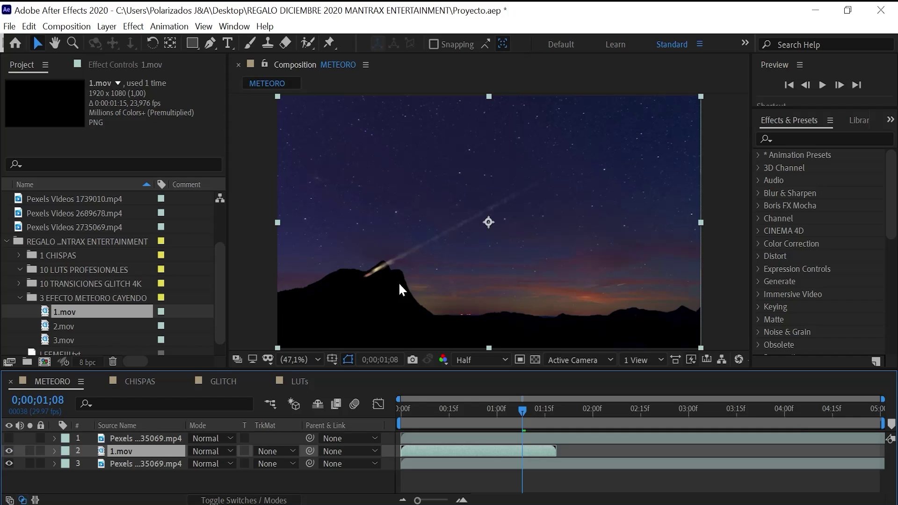
left_click_drag(445, 412, 522, 413)
left_click(6, 437)
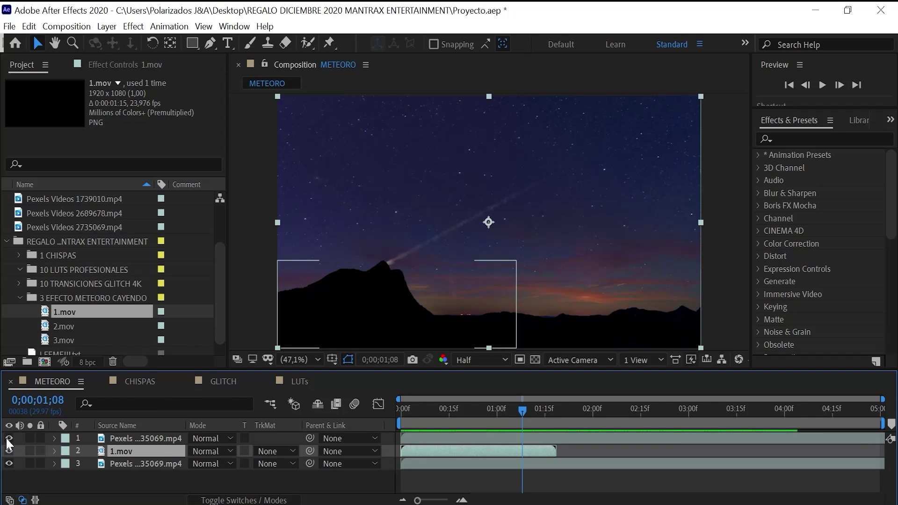
left_click(415, 406)
key("space")
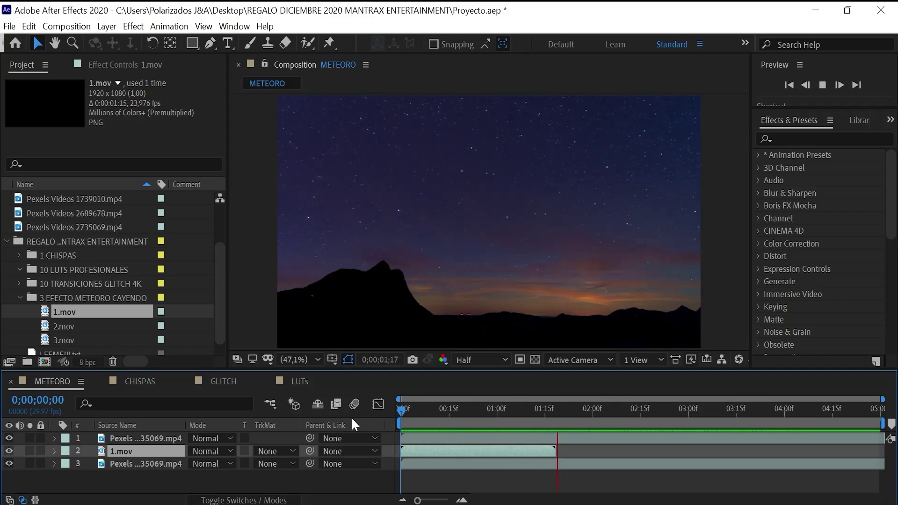
key("space")
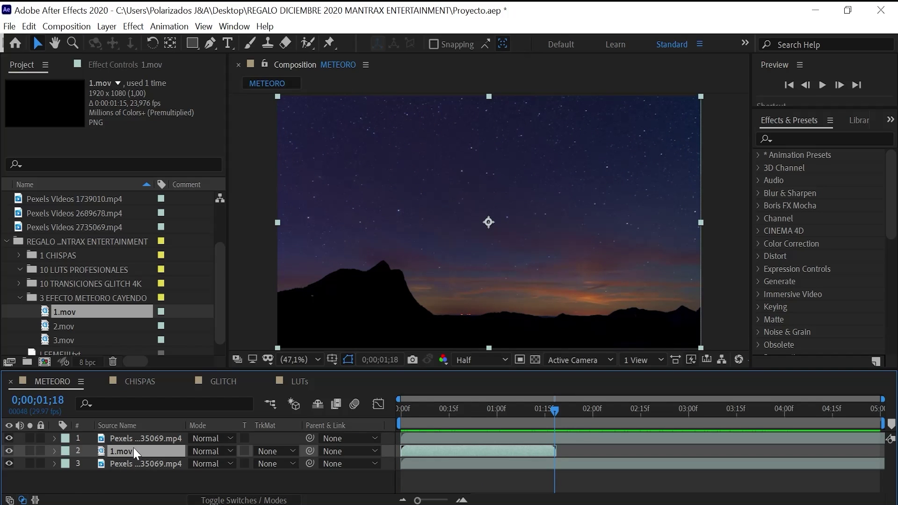
key("Delete")
Add 2.mov as layer 2 in METEORO and preview its streak toward the mountain ridge.
left_click(72, 313)
mouse_move(72, 328)
left_mouse_down()
mouse_move(89, 326)
mouse_move(164, 443)
left_mouse_up()
left_click_drag(412, 410, 385, 411)
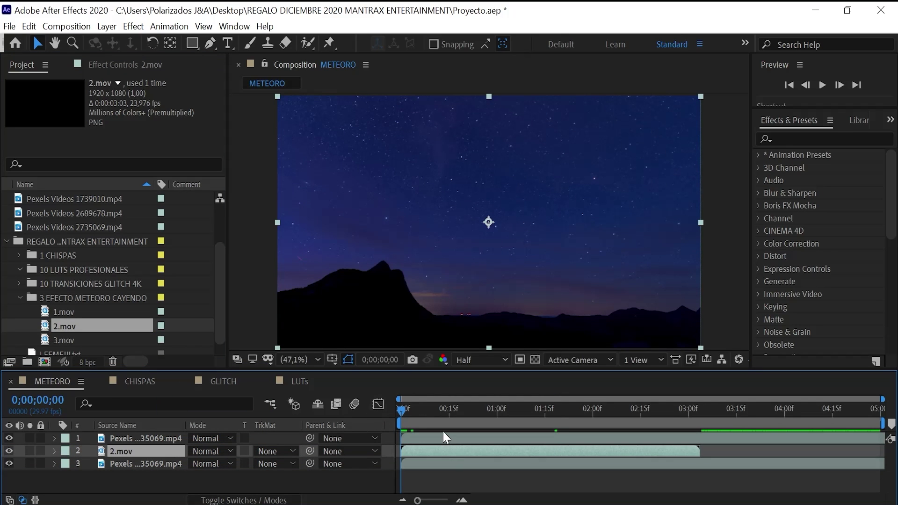
key("space")
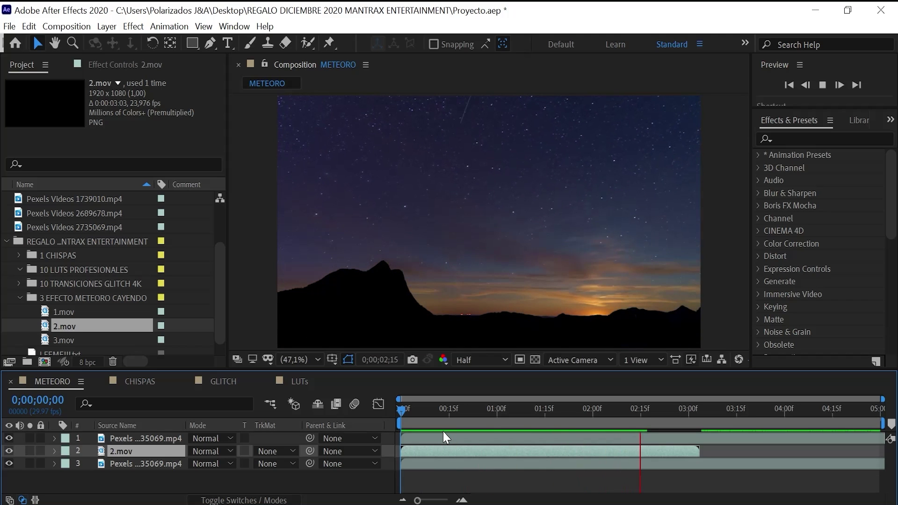
key("space")
mouse_move(418, 409)
left_mouse_down()
mouse_move(580, 417)
mouse_move(486, 433)
mouse_move(416, 410)
mouse_move(543, 408)
mouse_move(461, 415)
left_mouse_up()
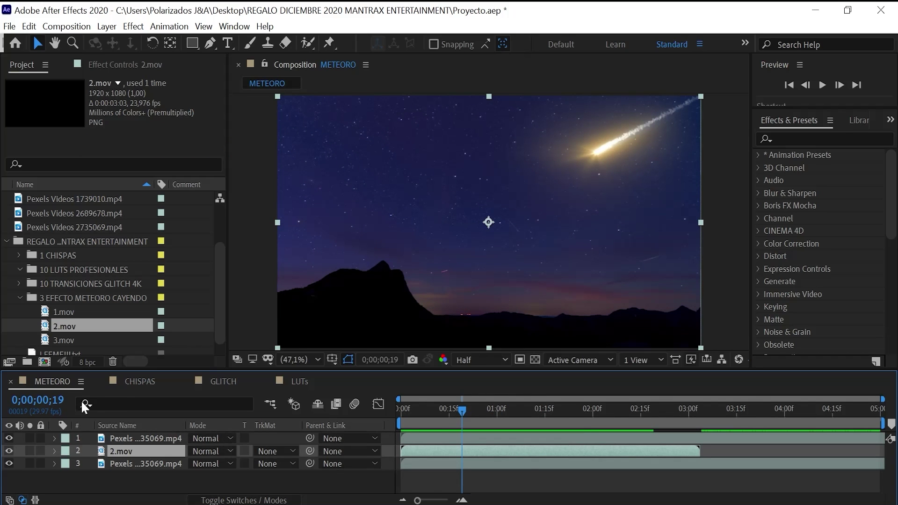
Add 3.mov as layer 2 in METEORO and preview its meteor from the start.
left_click_drag(64, 340, 124, 451)
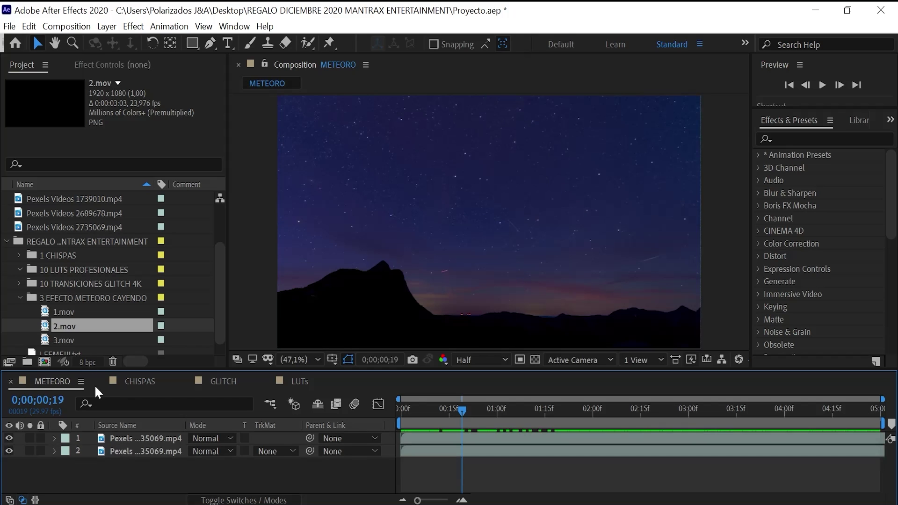
key("space")
mouse_move(435, 411)
left_mouse_down()
mouse_move(517, 415)
mouse_move(452, 415)
left_mouse_up()
key("Home")
key("space")
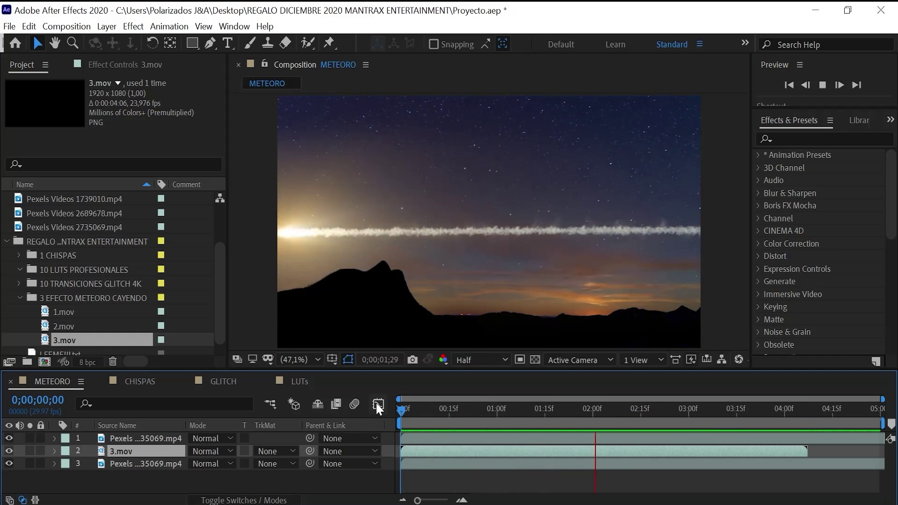
Remove 3.mov from METEORO and scrub through the sparks in the CHISPAS composition.
key("space")
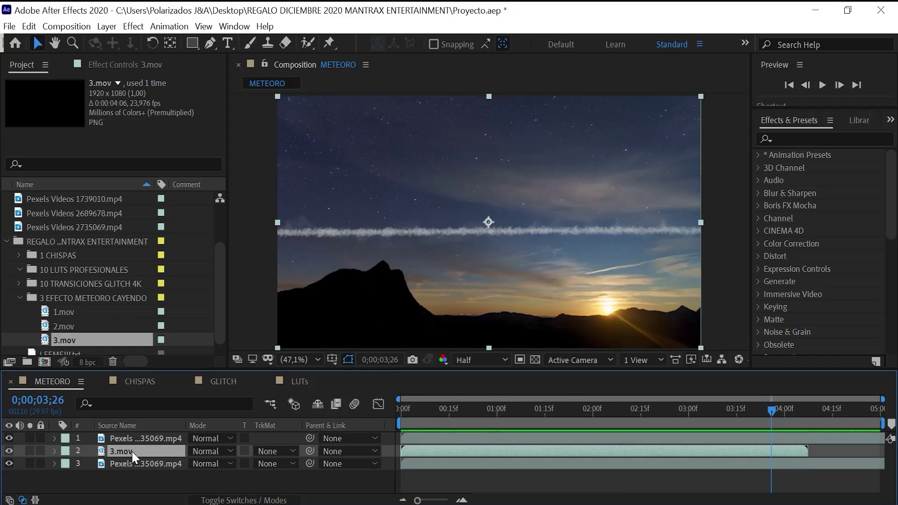
key("Delete")
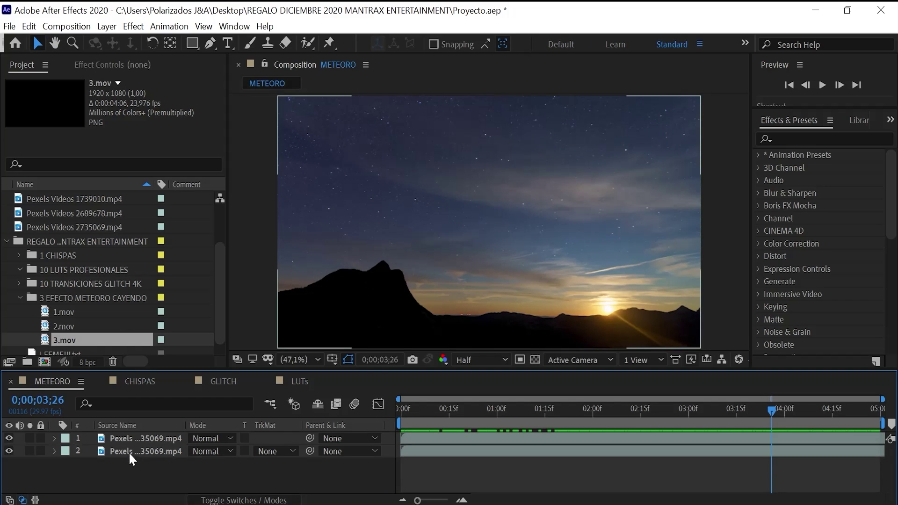
left_click(136, 382)
left_click_drag(469, 419, 540, 412)
Reveal chispas.mov in 1 CHISPAS, find the sparks' start at frame 14, and select chispas.mov.
left_click(16, 254)
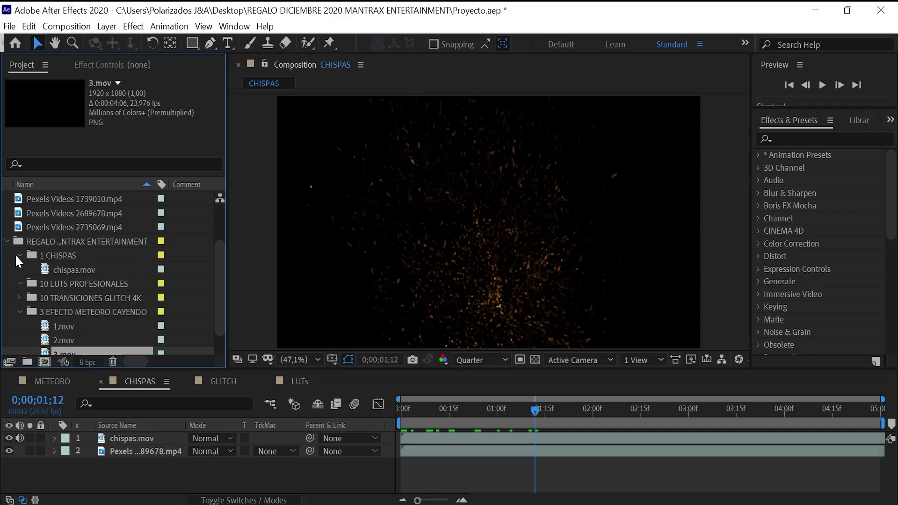
left_click(46, 269)
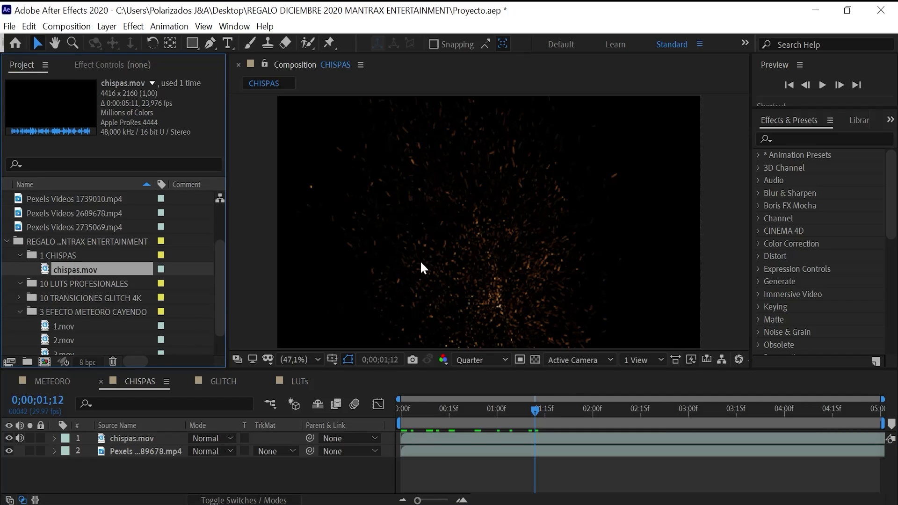
left_click(21, 255)
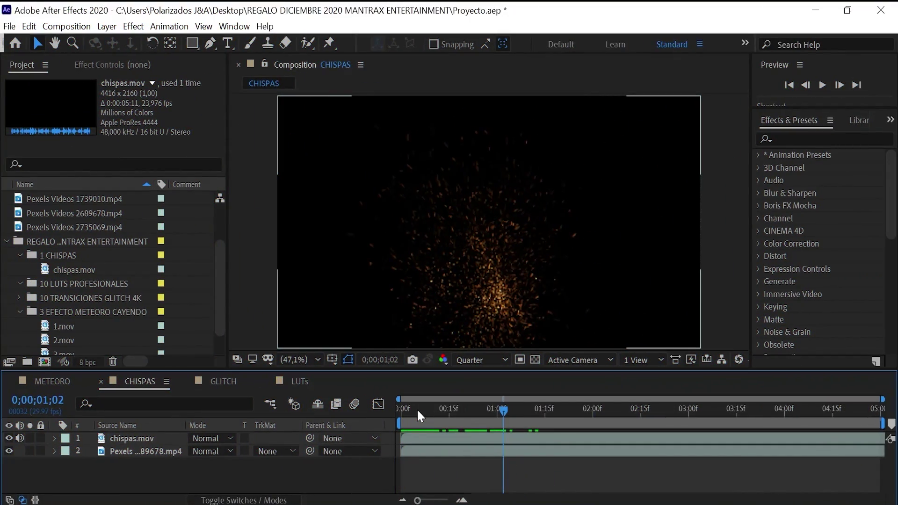
left_click_drag(417, 408, 535, 407)
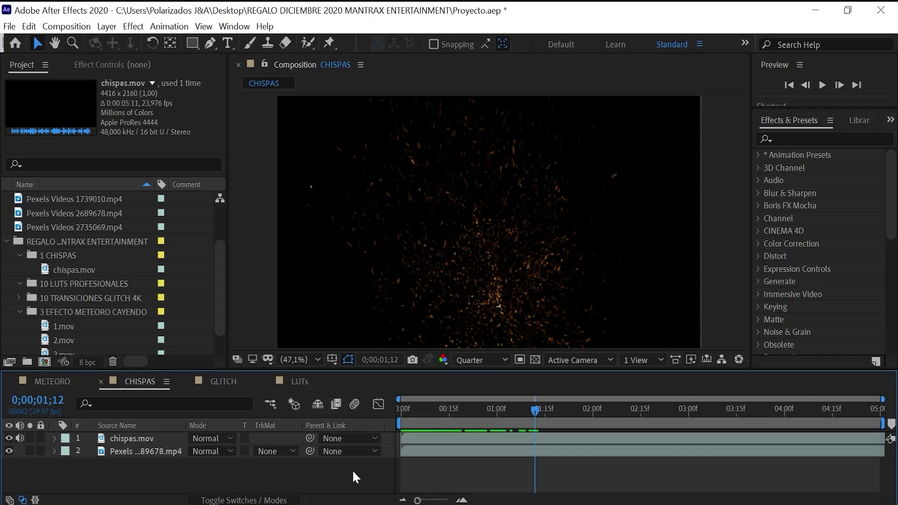
left_click(413, 409)
left_click_drag(413, 410, 446, 410)
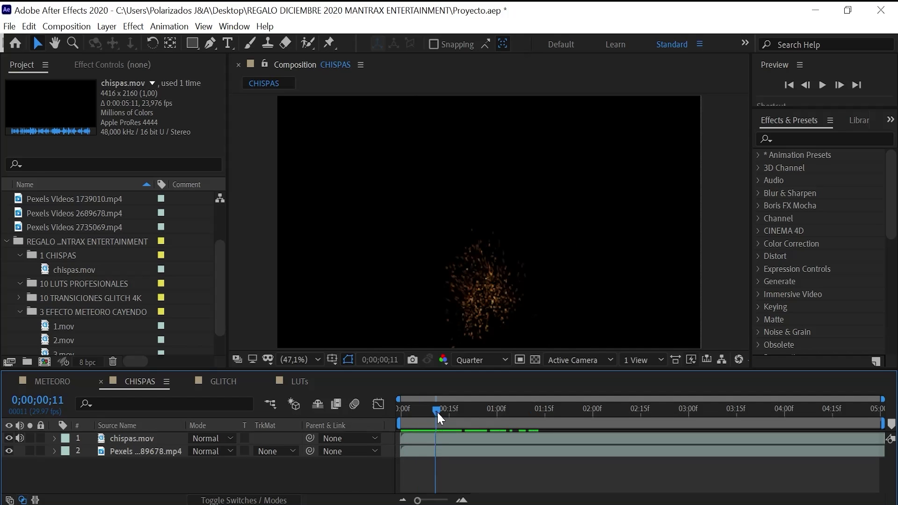
left_click(165, 438)
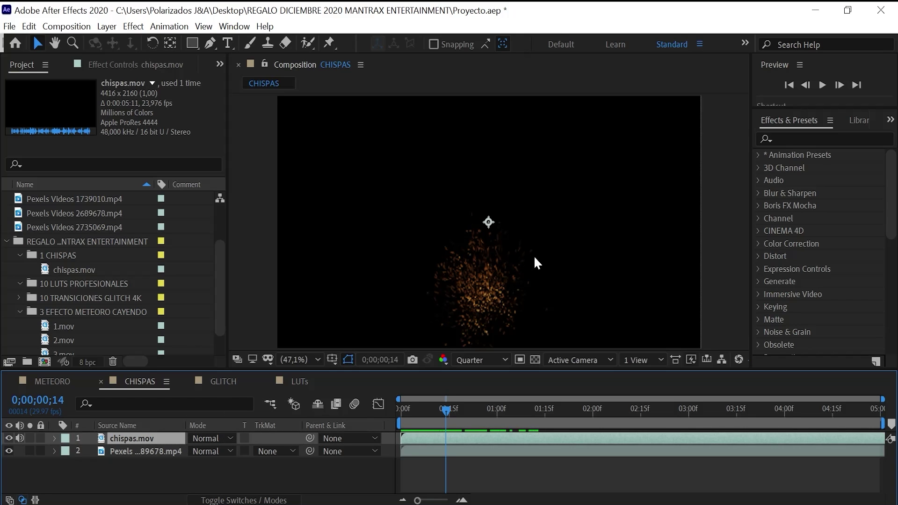
Compare Add and Screen blend modes on the chispas.mov sparks layer at 2;05.
left_click(205, 438)
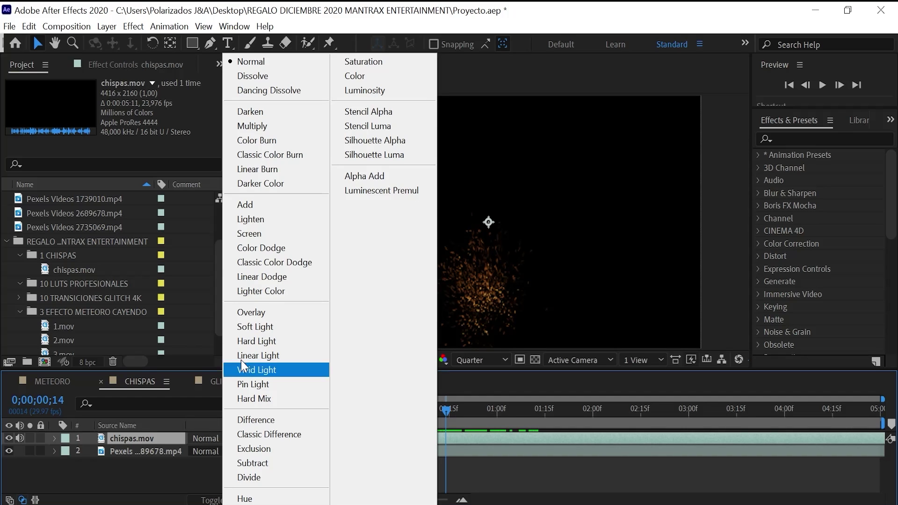
left_click(265, 209)
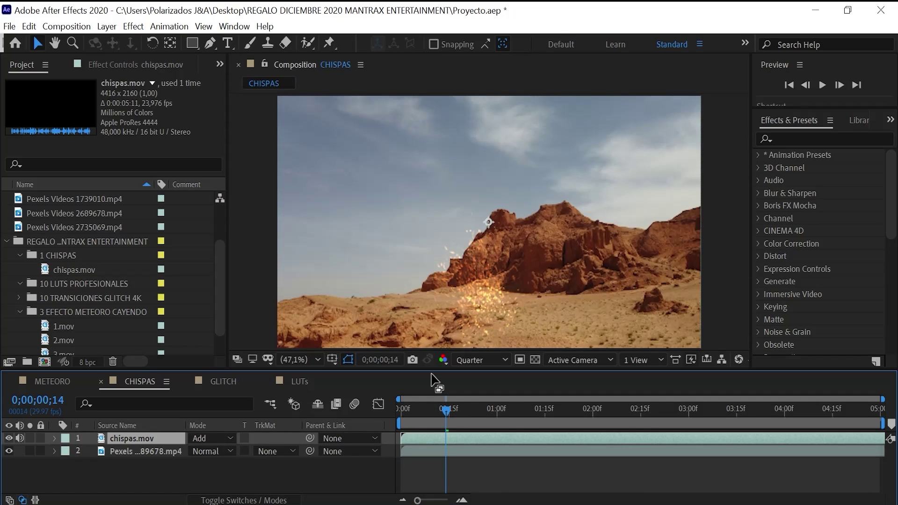
left_click(216, 438)
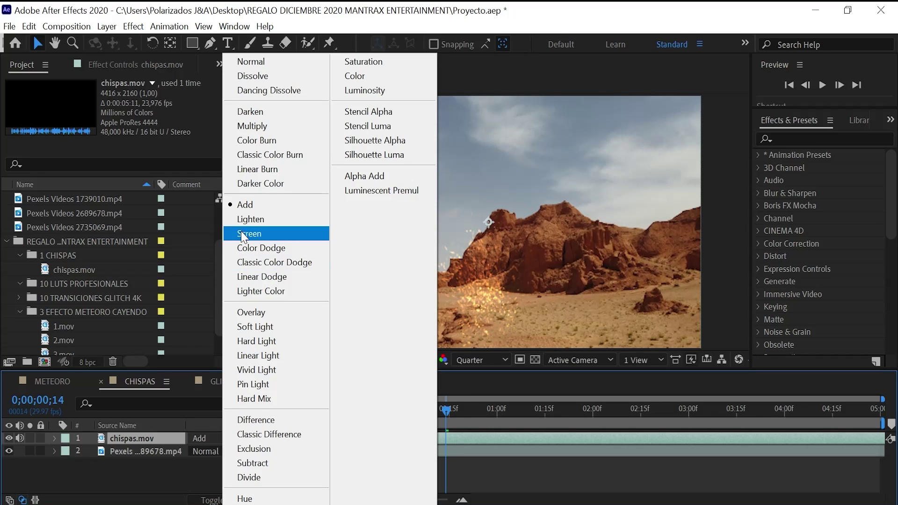
left_click(246, 232)
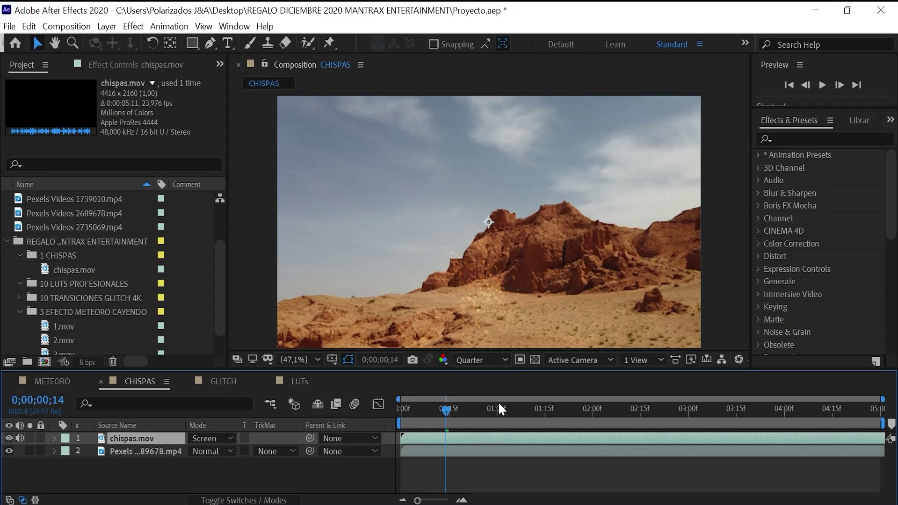
left_click_drag(498, 408, 608, 408)
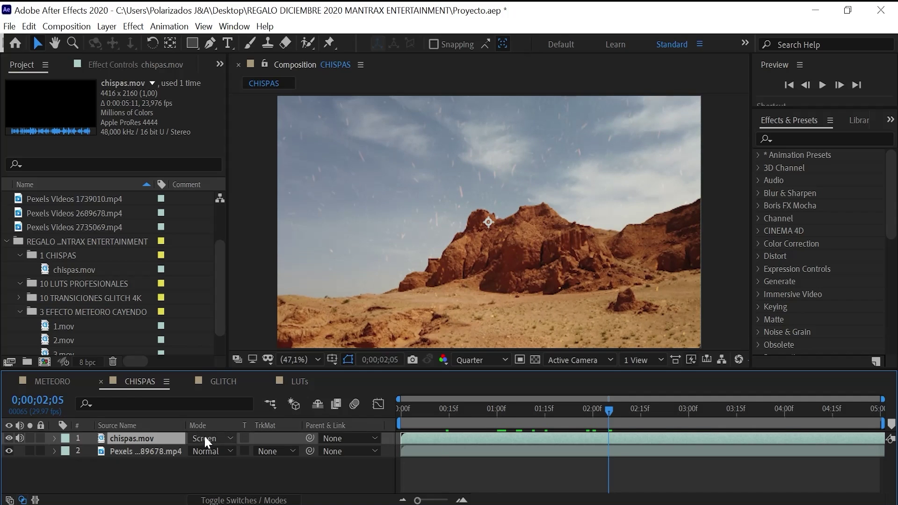
Return chispas.mov to Add blending and show the layer Switches columns.
left_click(204, 440)
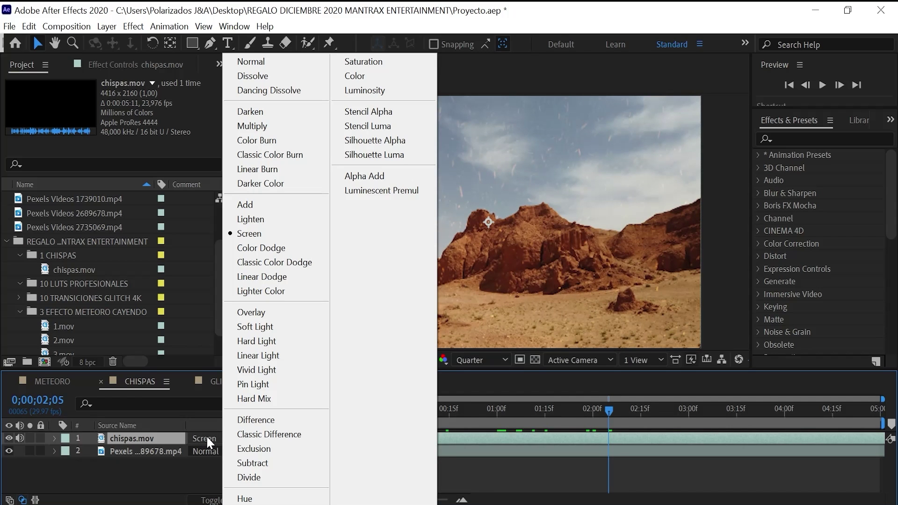
key("Escape")
key("shift+minus")
key("shift+minus")
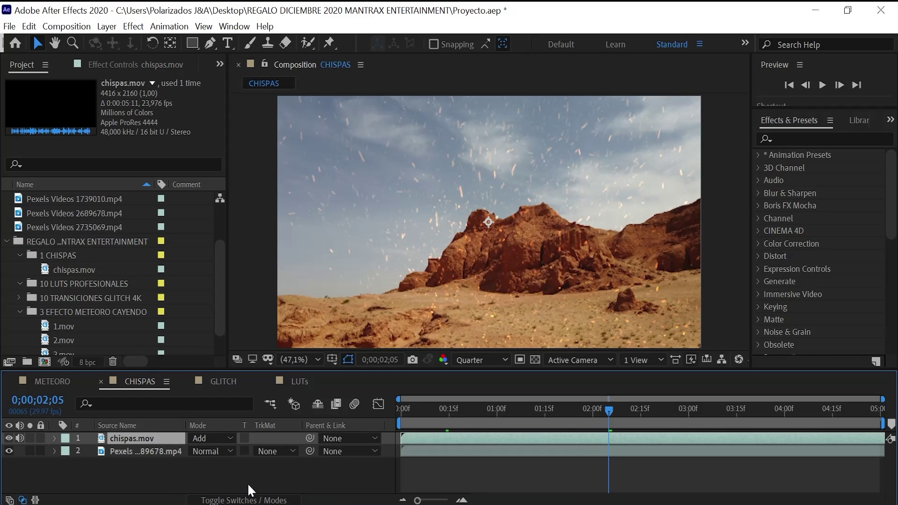
left_click(234, 499)
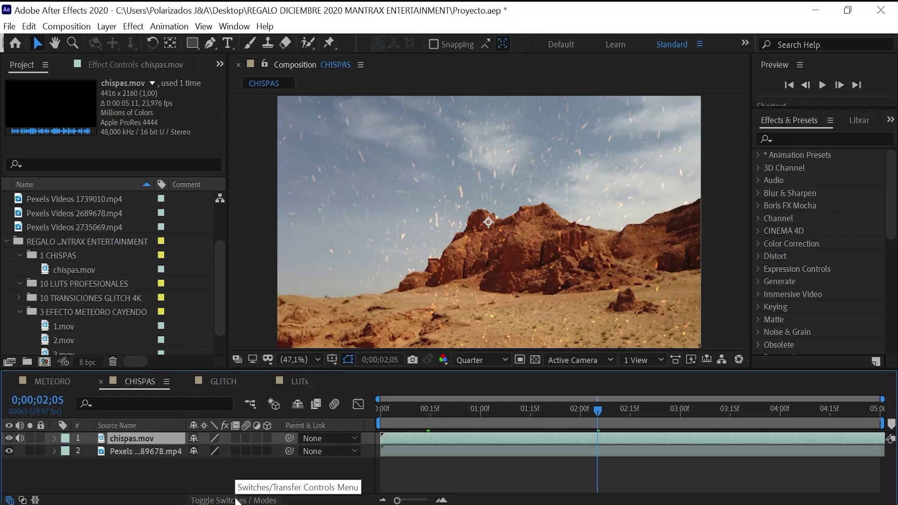
Return to the Modes columns, review the additive sparks over the opening seconds, then open GLITCH.
left_click(233, 500)
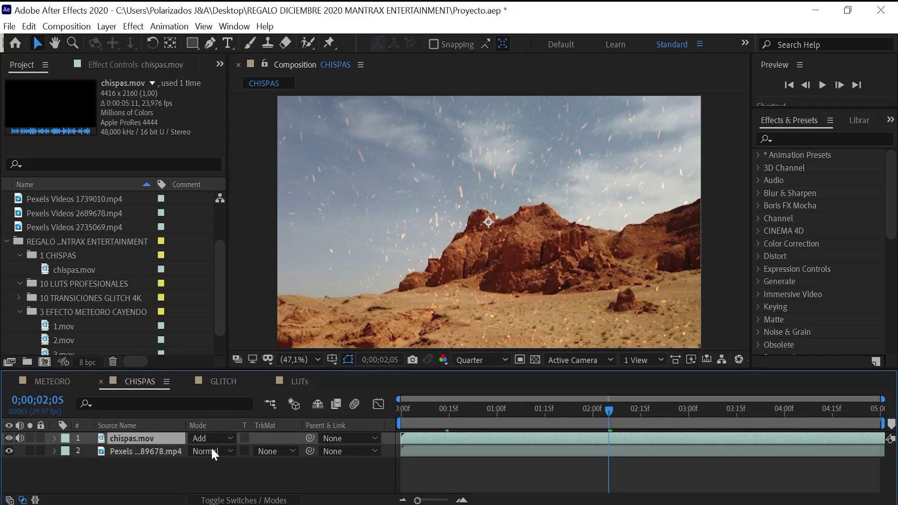
left_click_drag(408, 407, 563, 412)
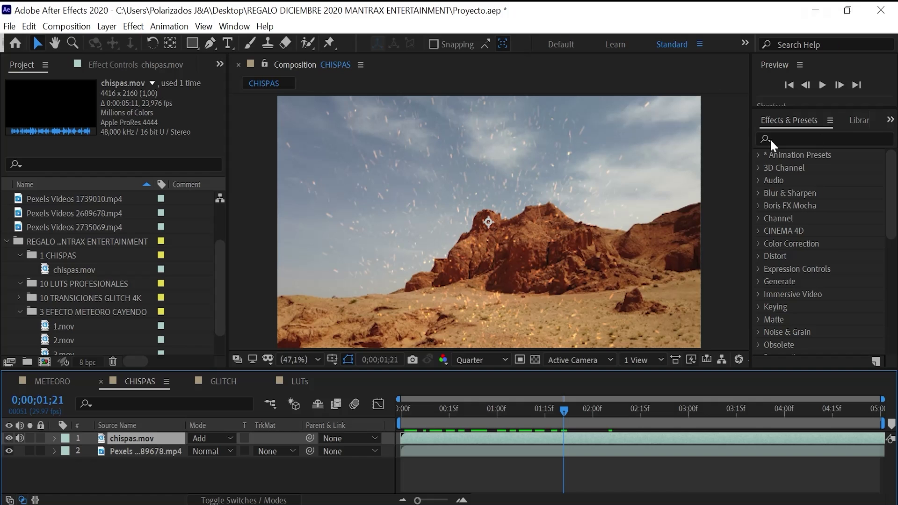
left_click_drag(405, 410, 504, 414)
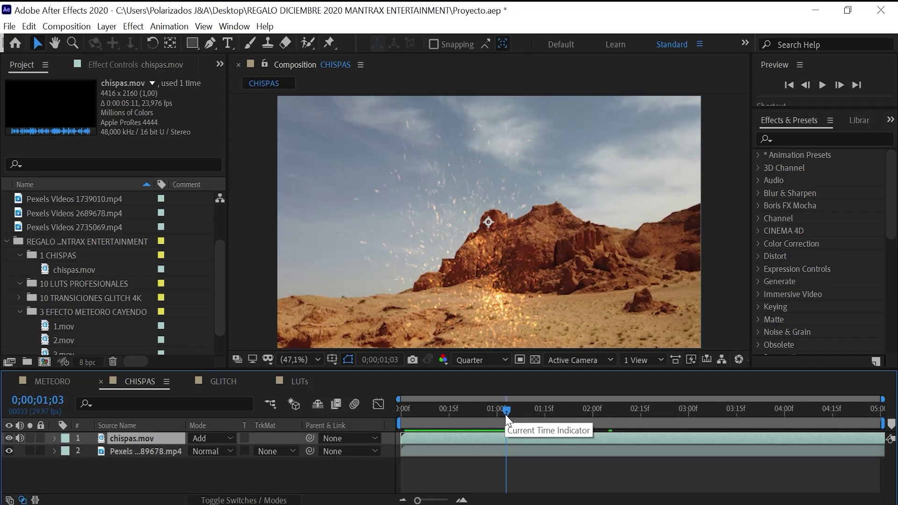
mouse_move(490, 409)
left_mouse_down()
mouse_move(402, 420)
mouse_move(510, 414)
left_mouse_up()
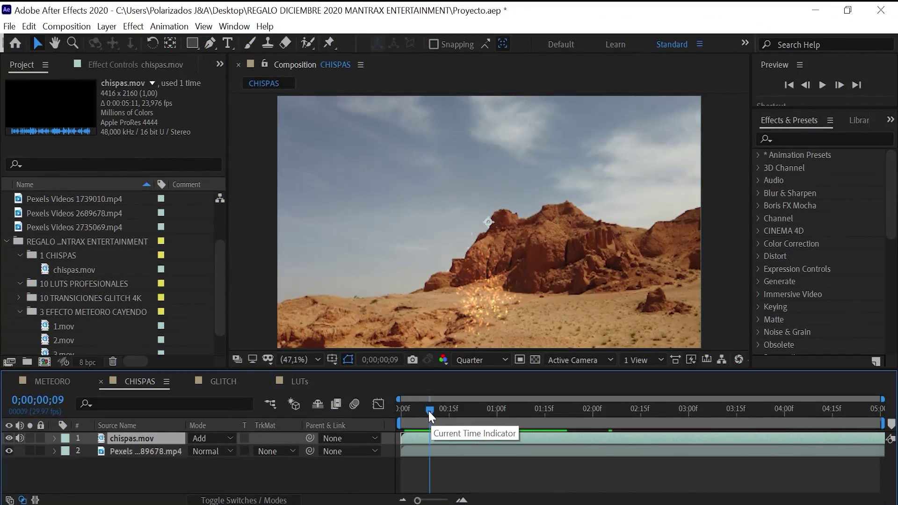
mouse_move(429, 412)
left_mouse_down()
mouse_move(410, 414)
mouse_move(509, 419)
mouse_move(433, 420)
left_mouse_up()
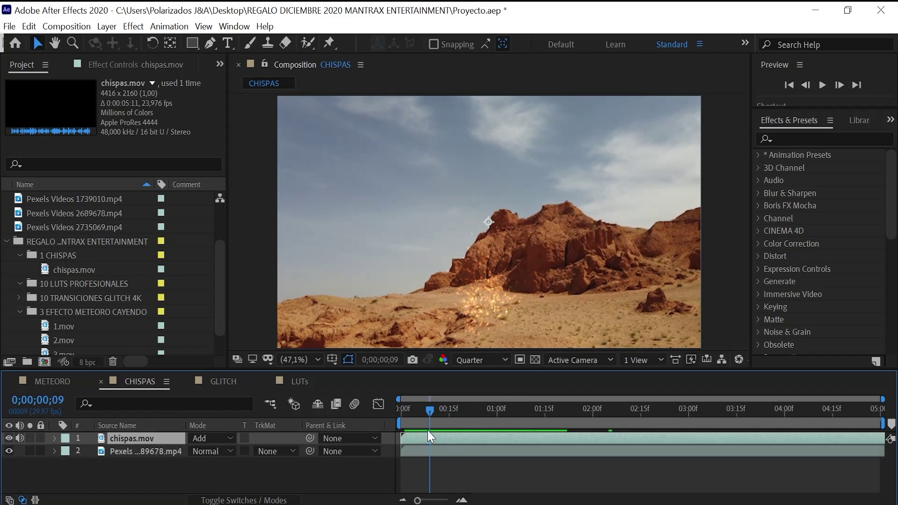
left_click(220, 380)
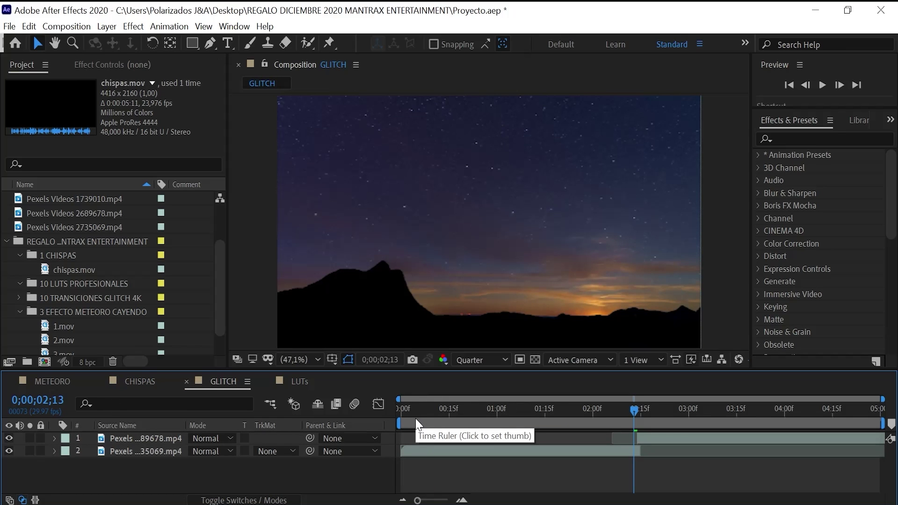
Collapse the meteor and CHISPAS folders and expand 10 TRANSICIONES GLITCH 4K.
left_click(406, 410)
left_click(18, 312)
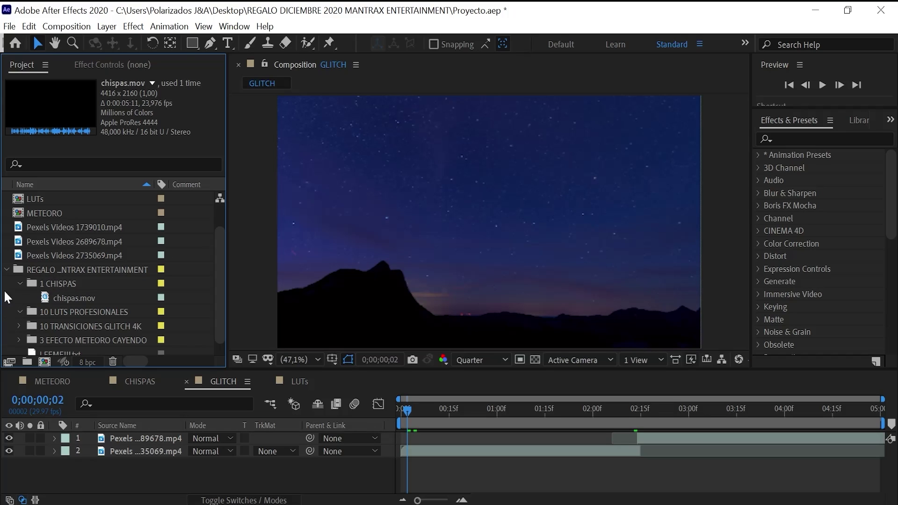
left_click(20, 284)
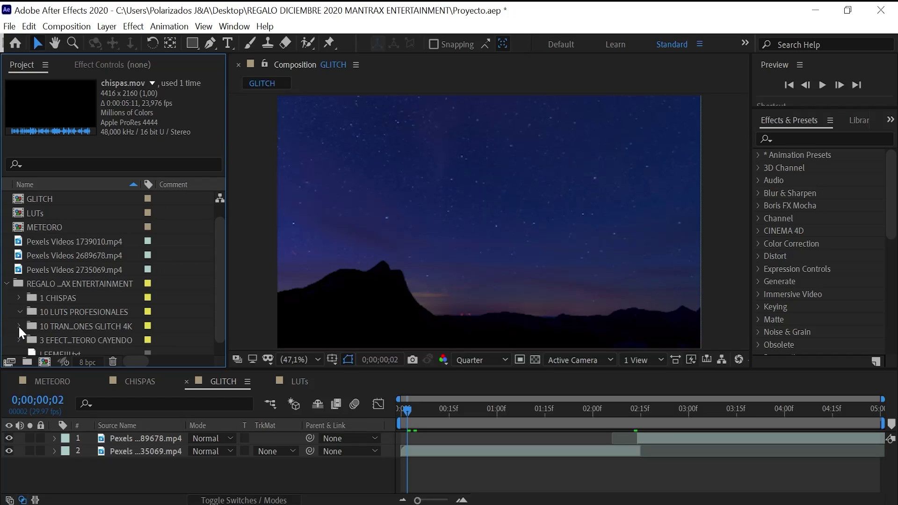
left_click(19, 326)
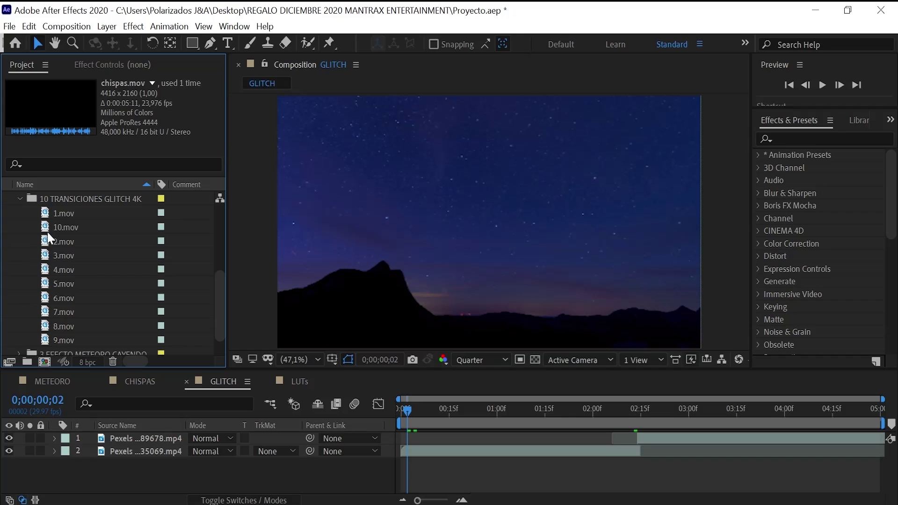
Select both Pexels layers and preview the night-sky-to-desert cut around 2;15.
left_click(125, 437)
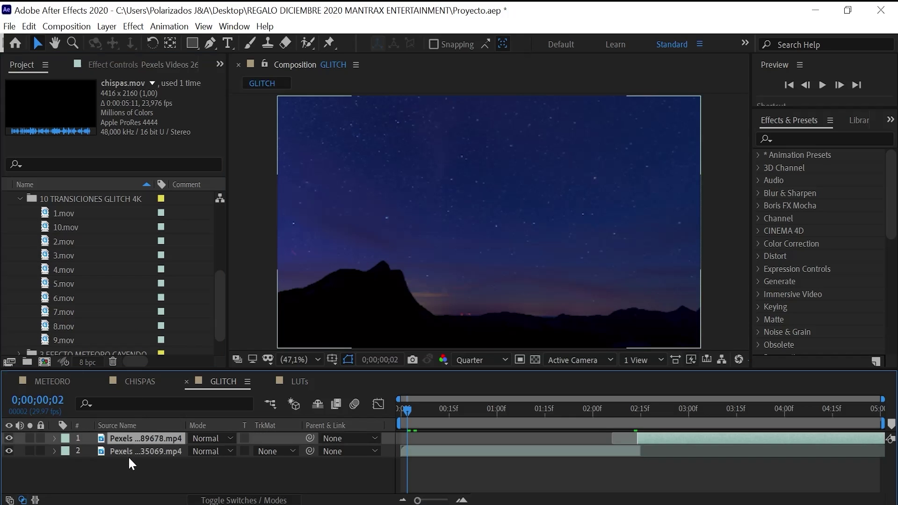
left_click(134, 449)
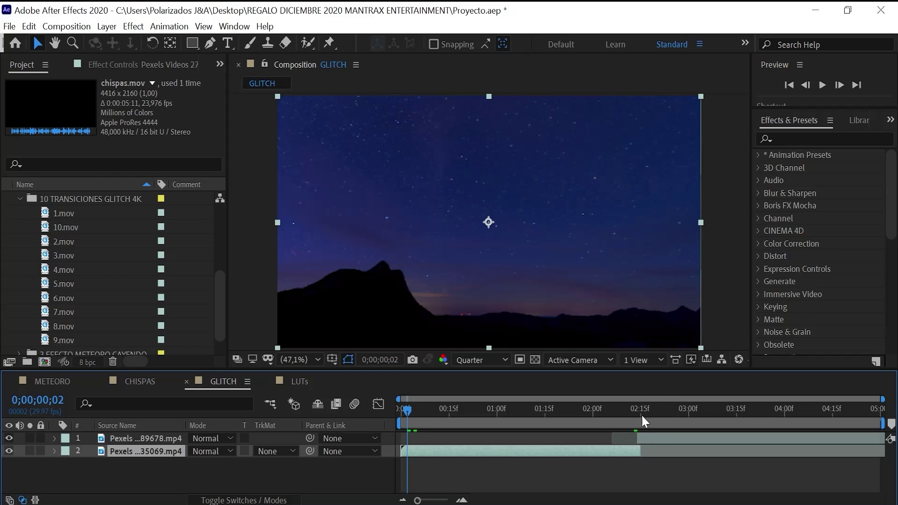
mouse_move(635, 406)
left_mouse_down()
mouse_move(654, 410)
mouse_move(601, 416)
mouse_move(590, 409)
left_mouse_up()
key("space")
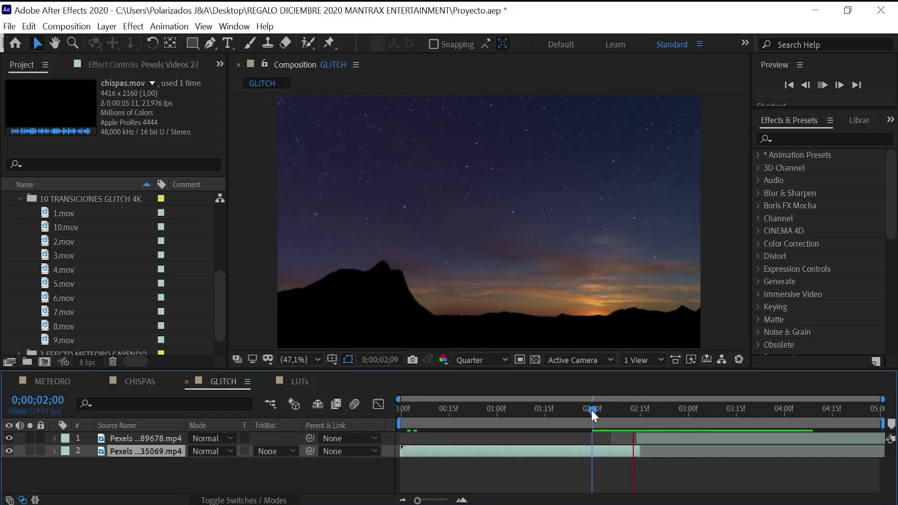
key("space")
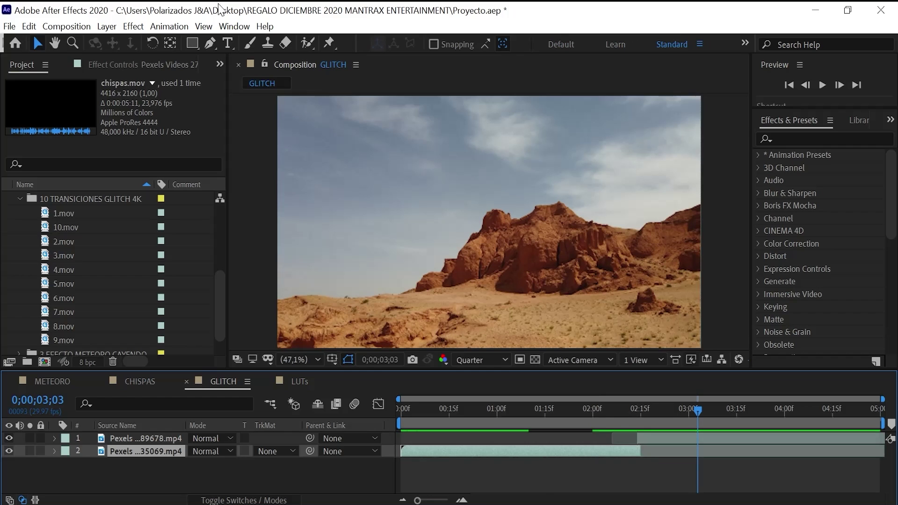
Add the 1.mov glitch clip as the top GLITCH layer, sliding it over the 2;14 cut.
left_click(61, 213)
left_click_drag(59, 212, 178, 439)
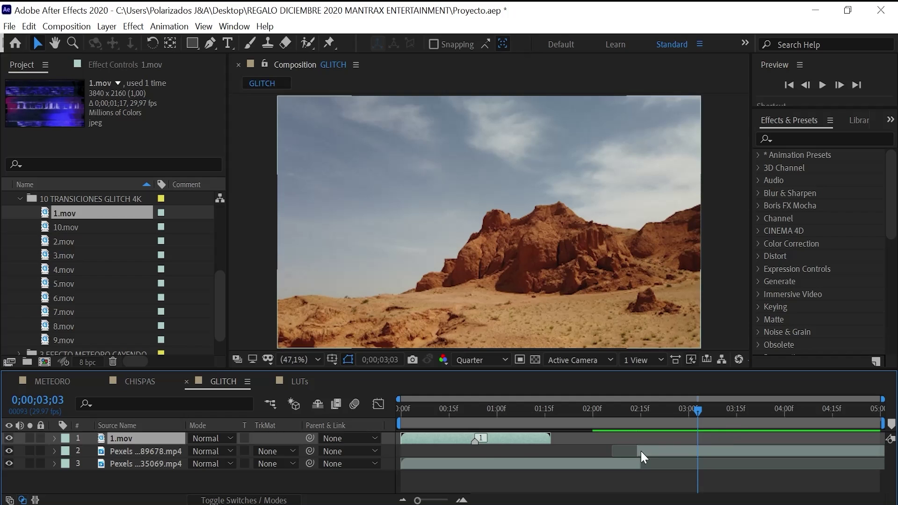
left_click_drag(636, 411, 637, 408)
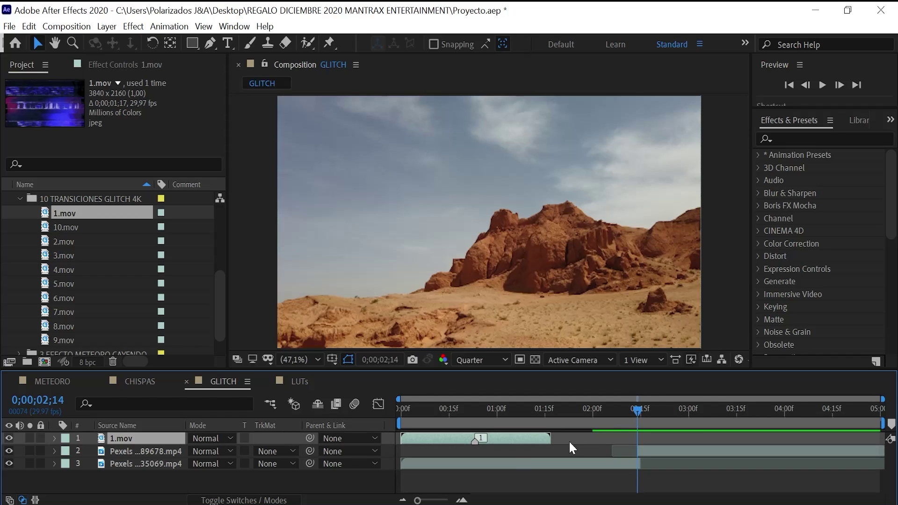
left_click_drag(500, 439, 663, 434)
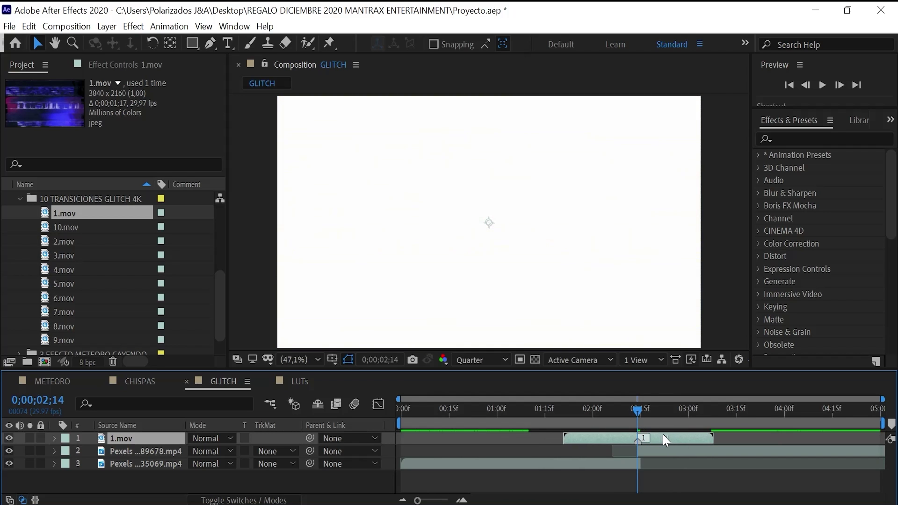
mouse_move(417, 500)
left_mouse_down()
mouse_move(453, 501)
mouse_move(417, 501)
left_mouse_up()
Set the 1.mov glitch layer to Add blending and scrub the glitch at 1;21.
left_click(562, 410)
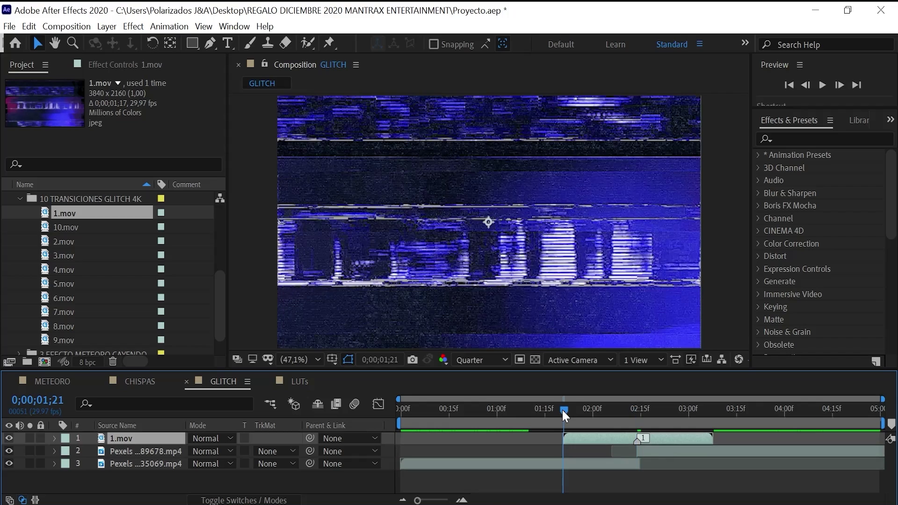
mouse_move(564, 412)
left_mouse_down()
mouse_move(617, 413)
mouse_move(595, 424)
mouse_move(615, 426)
left_mouse_up()
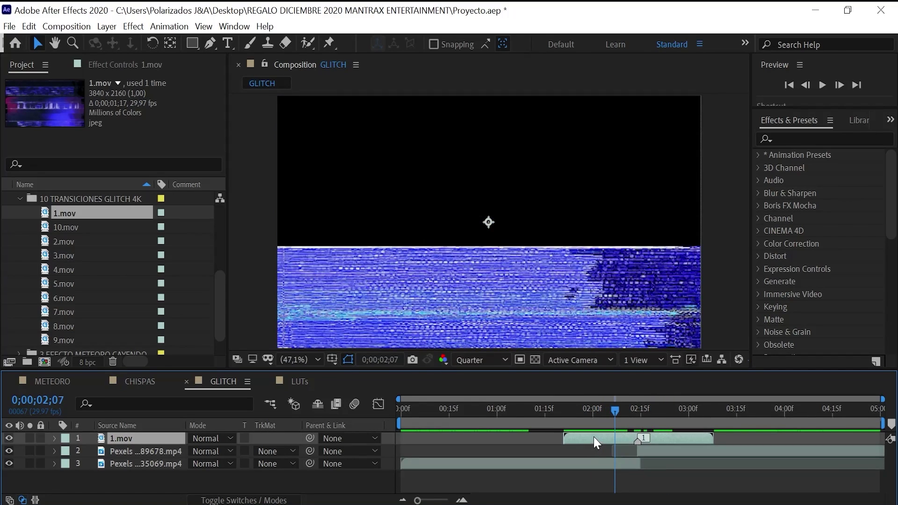
left_click(206, 436)
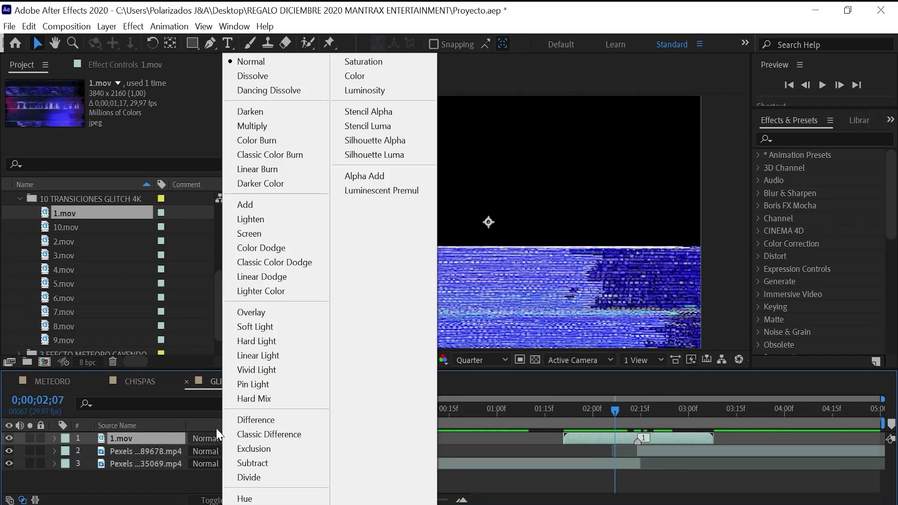
left_click(247, 206)
left_click_drag(562, 408, 580, 414)
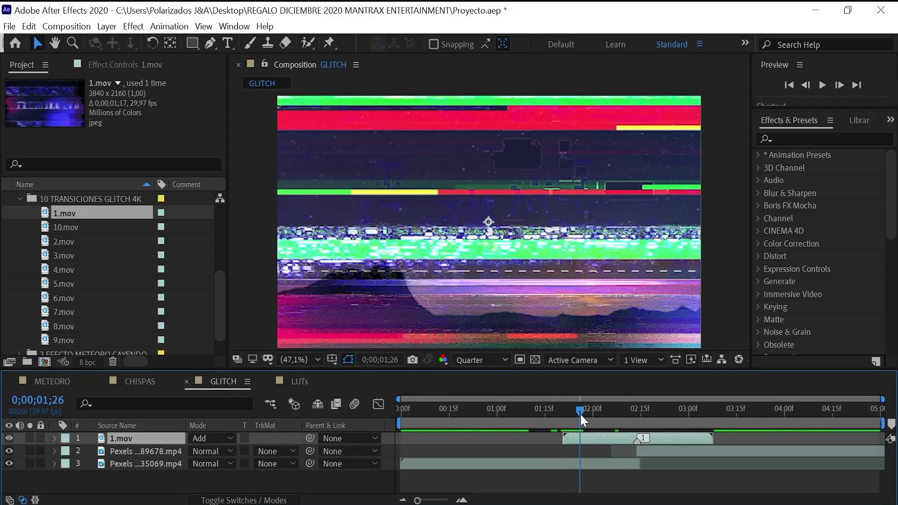
Switch 1.mov to Screen mode and preview the transition from 01;15 and 01;18.
left_click(220, 435)
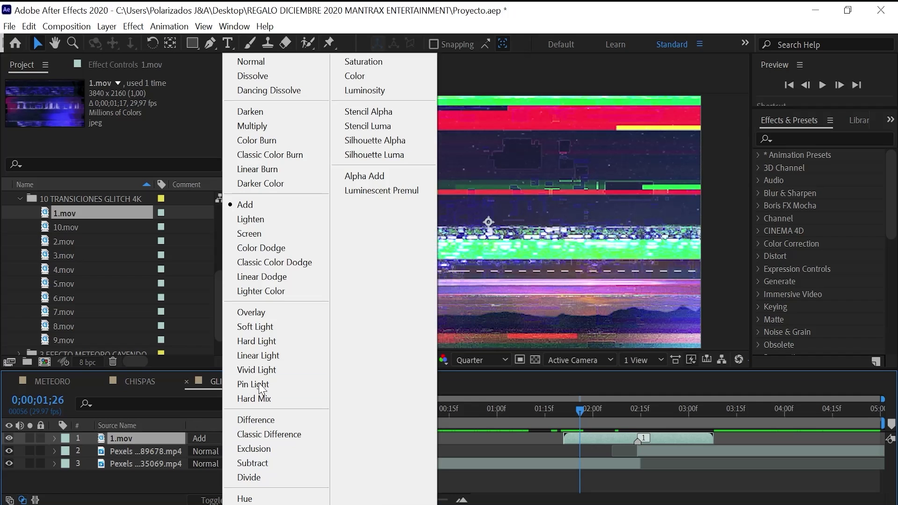
left_click(249, 233)
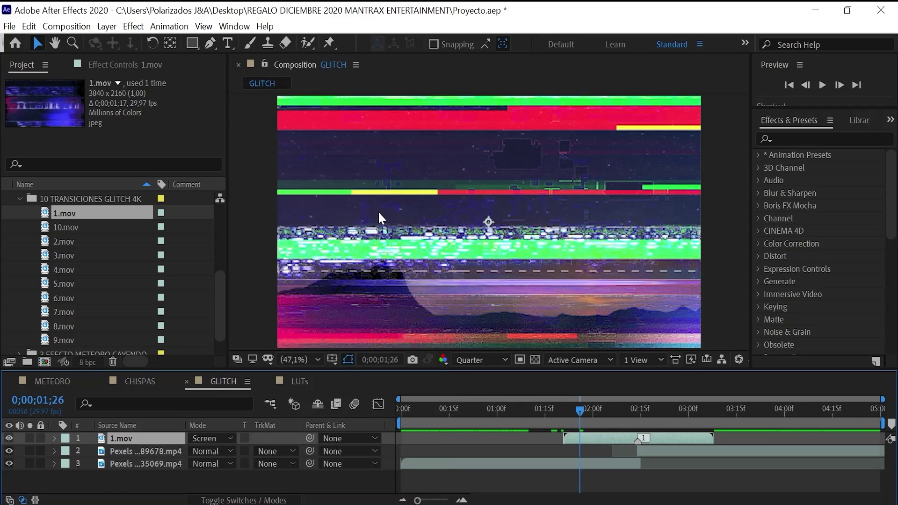
left_click_drag(564, 412, 543, 410)
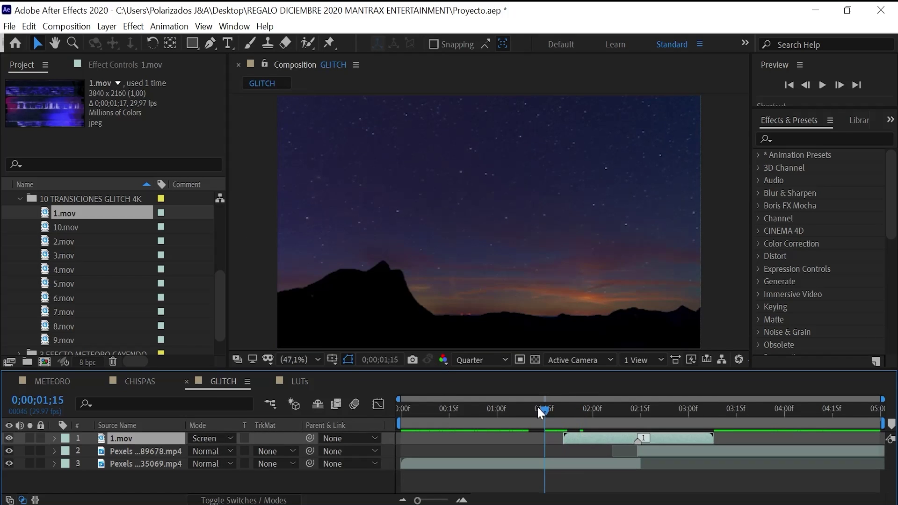
key("space")
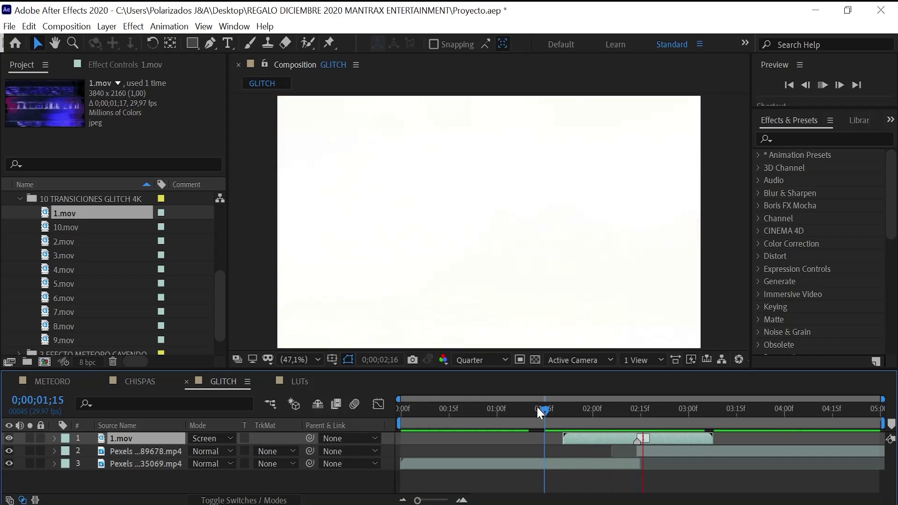
key("space")
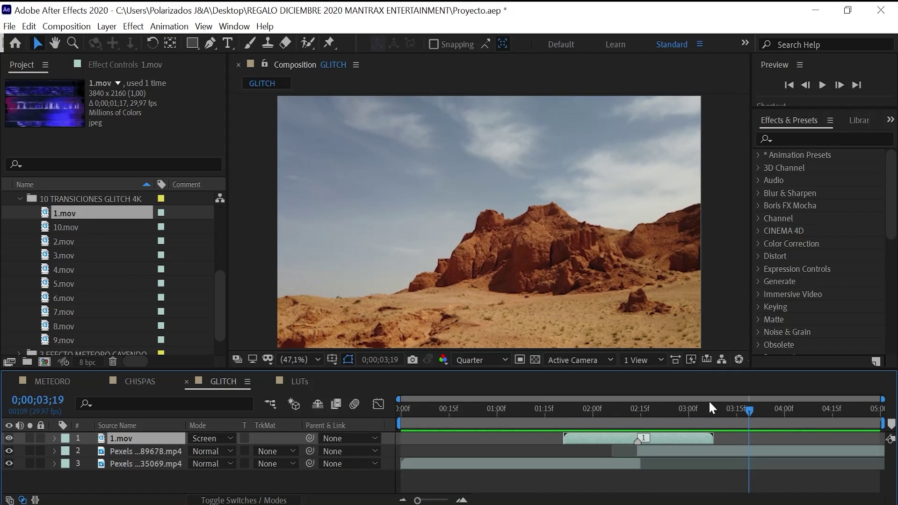
left_click(553, 405)
key("space")
key("space")
mouse_move(554, 405)
left_mouse_down()
mouse_move(591, 404)
mouse_move(552, 412)
left_mouse_up()
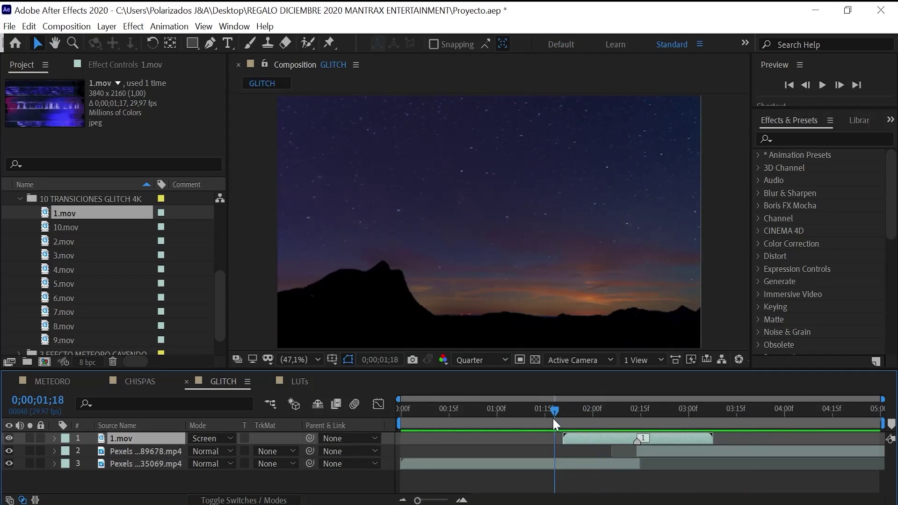
left_click(207, 439)
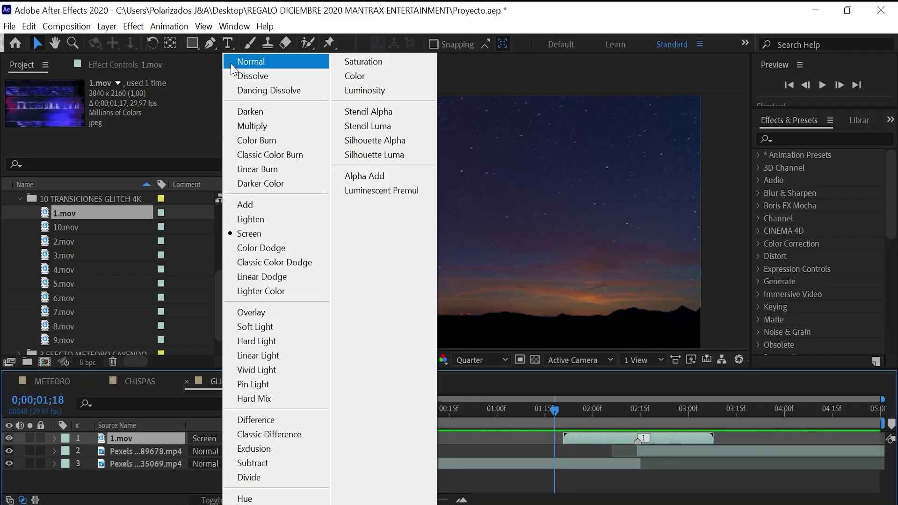
left_click(252, 64)
key("space")
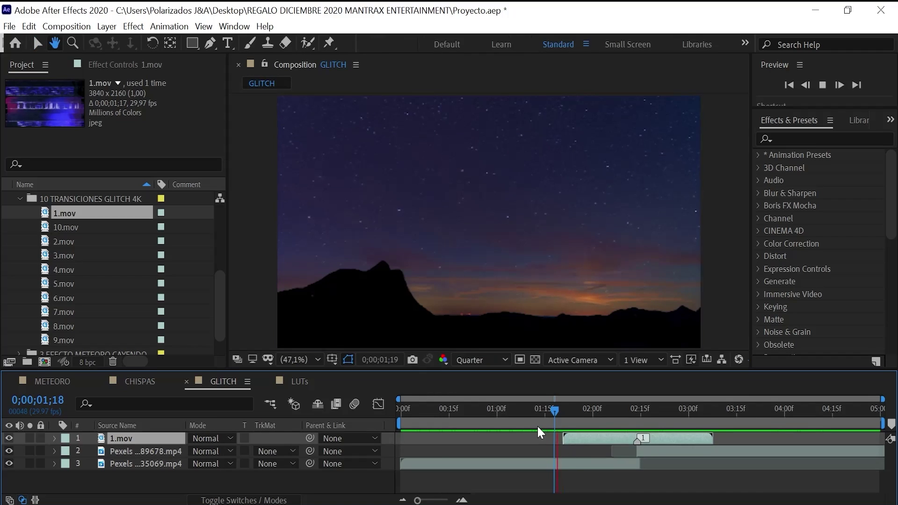
key("space")
left_click_drag(619, 405, 701, 407)
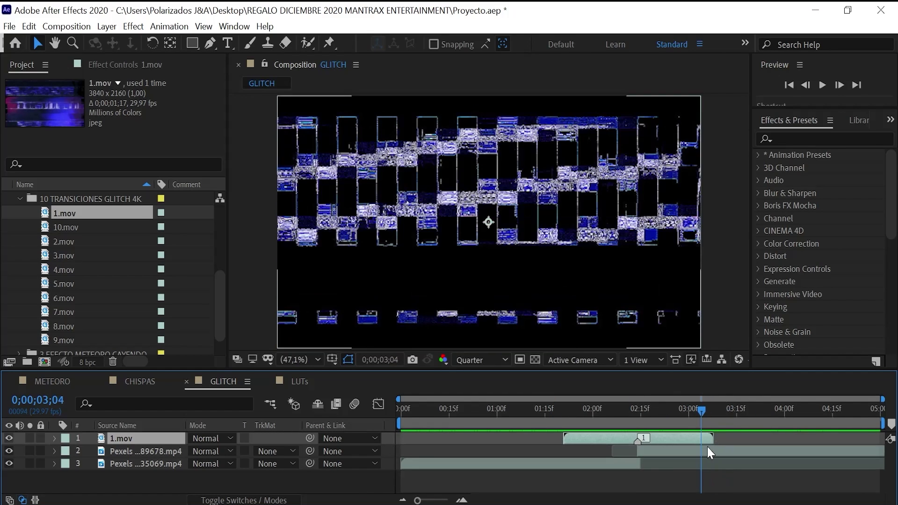
left_click_drag(700, 412, 667, 422)
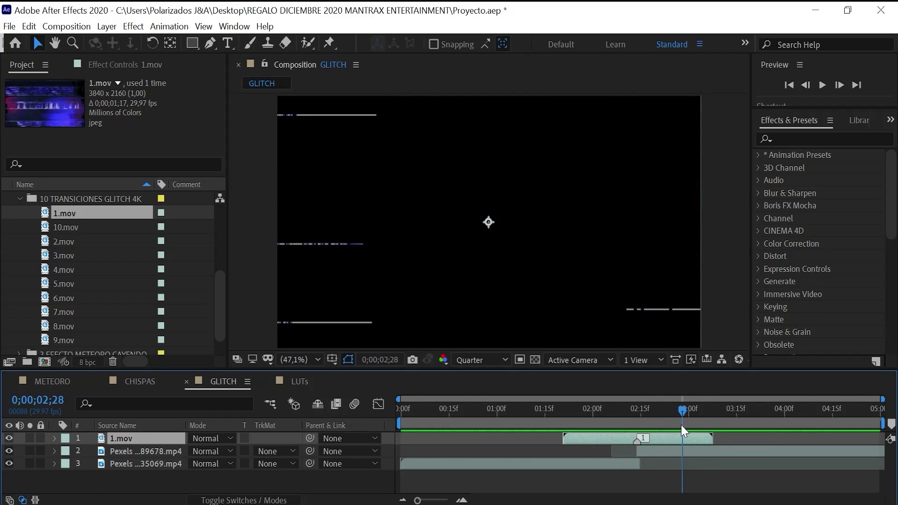
left_click_drag(667, 422, 683, 425)
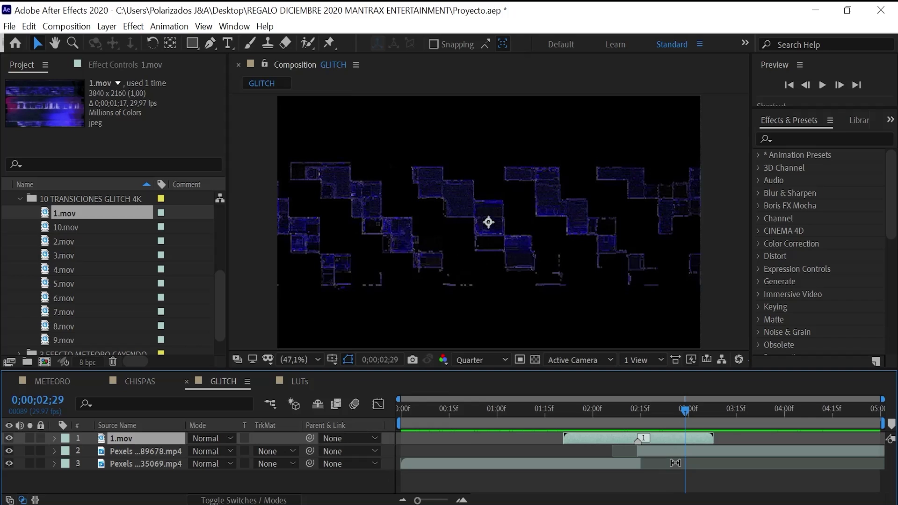
left_click(212, 441)
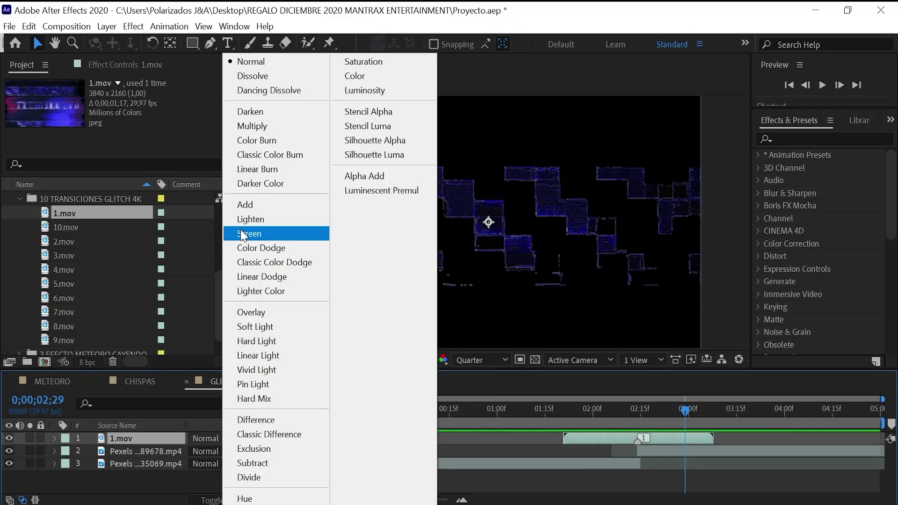
left_click(242, 229)
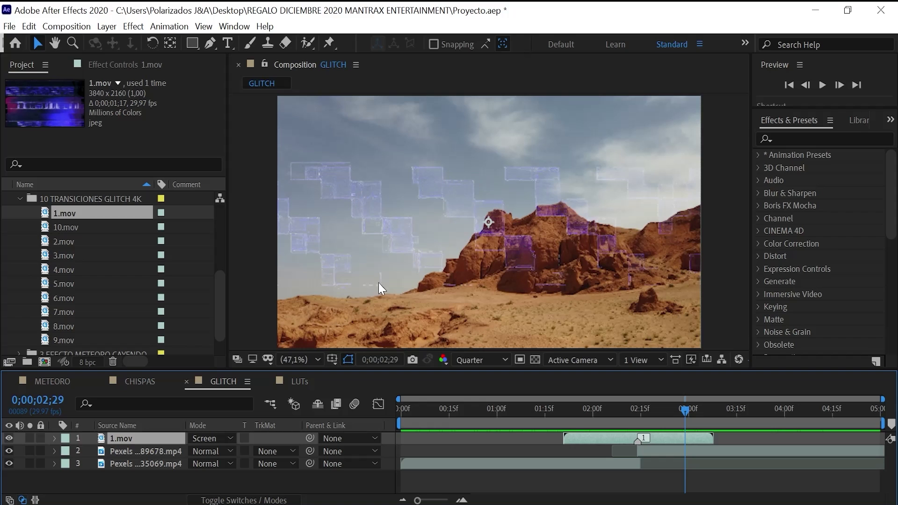
left_click(230, 437)
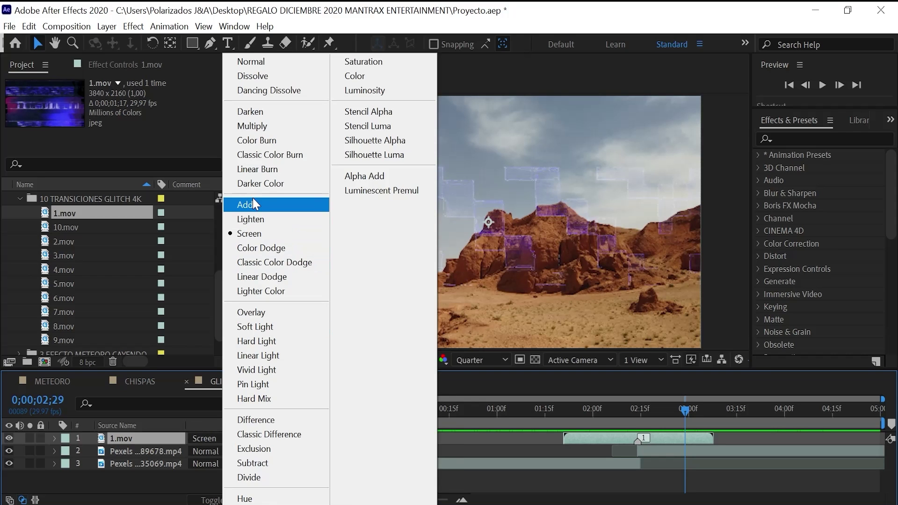
left_click(253, 199)
left_click(218, 437)
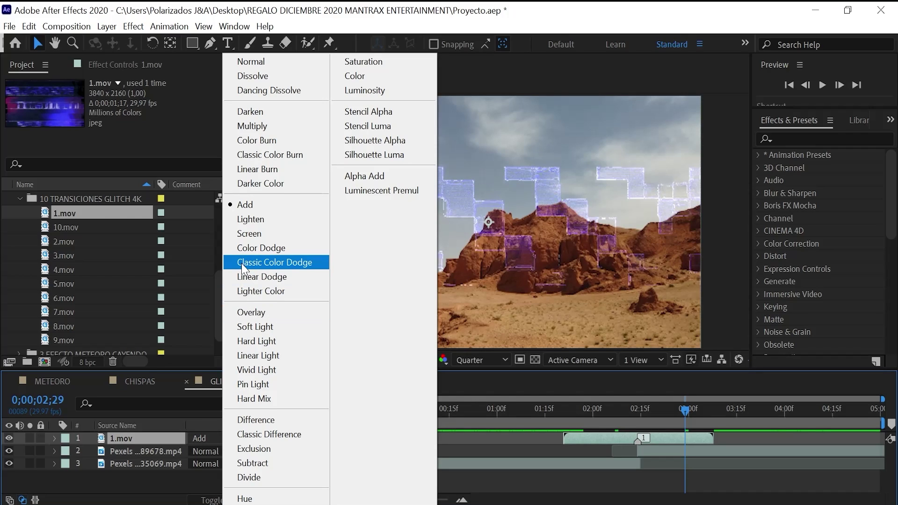
left_click(274, 234)
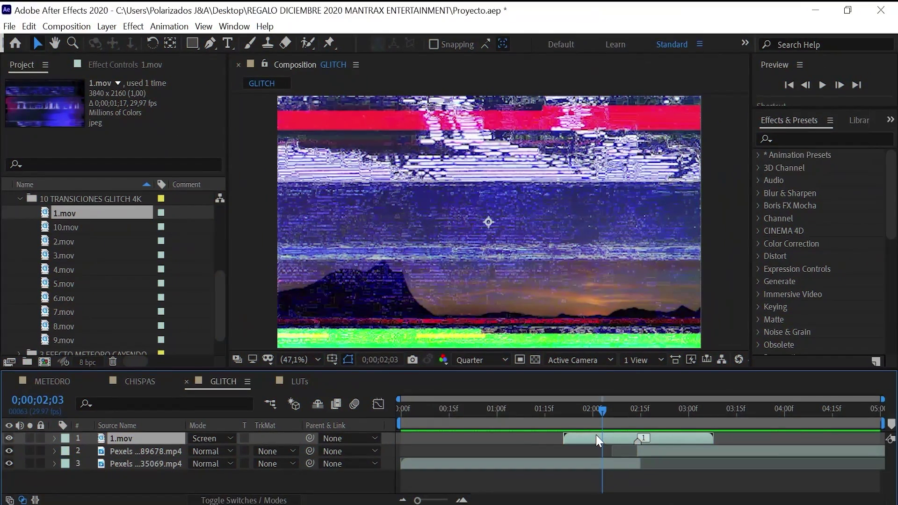
left_click(125, 452)
left_click(127, 439)
scroll(218, 325, "down", 3)
scroll(219, 304, "up", 3)
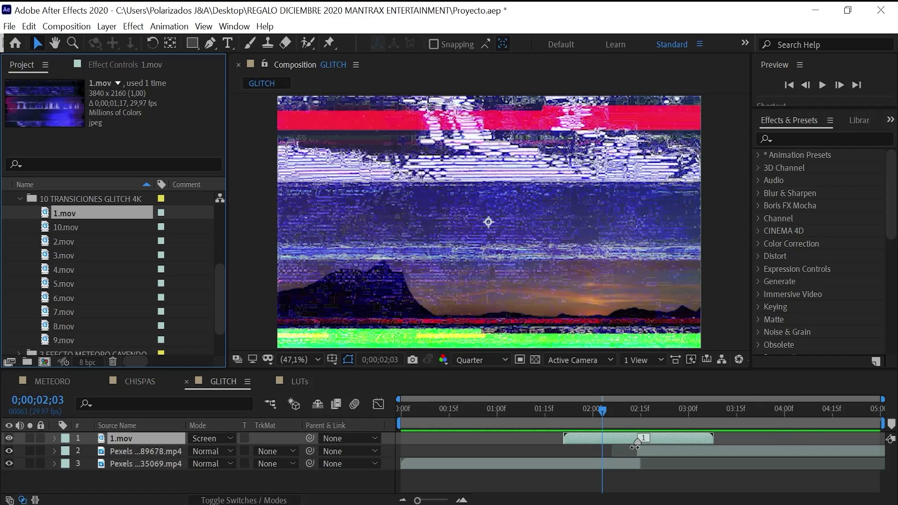
left_click(121, 439)
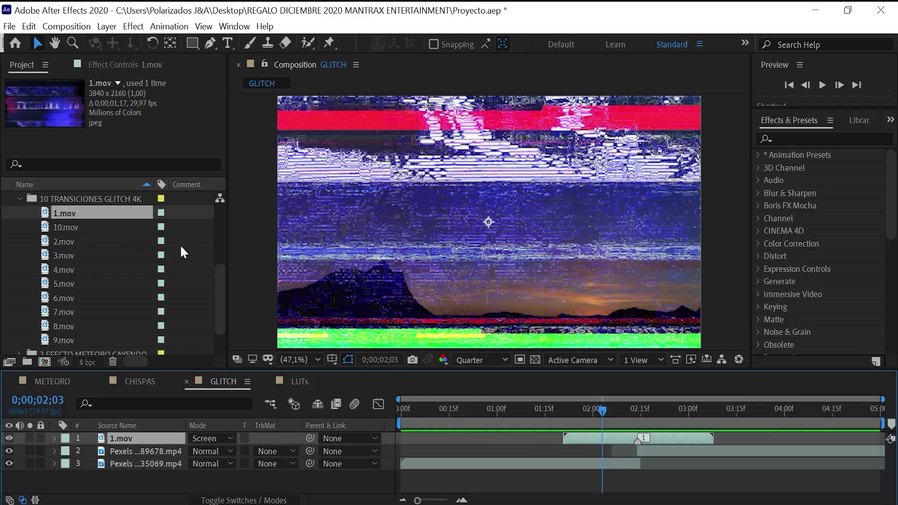
mouse_move(218, 280)
left_mouse_down()
mouse_move(221, 298)
mouse_move(219, 281)
left_mouse_up()
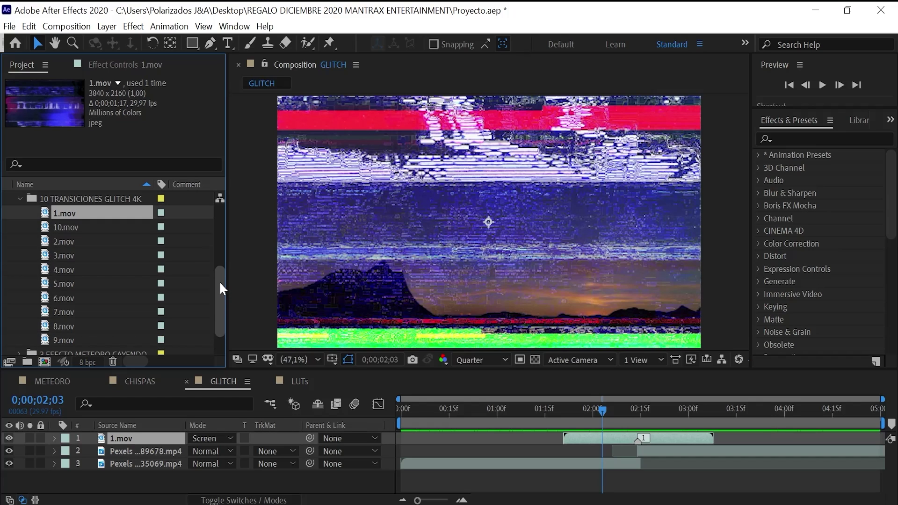
Replace the 1.mov layer's footage with 2.mov from the Project panel.
left_click(63, 238)
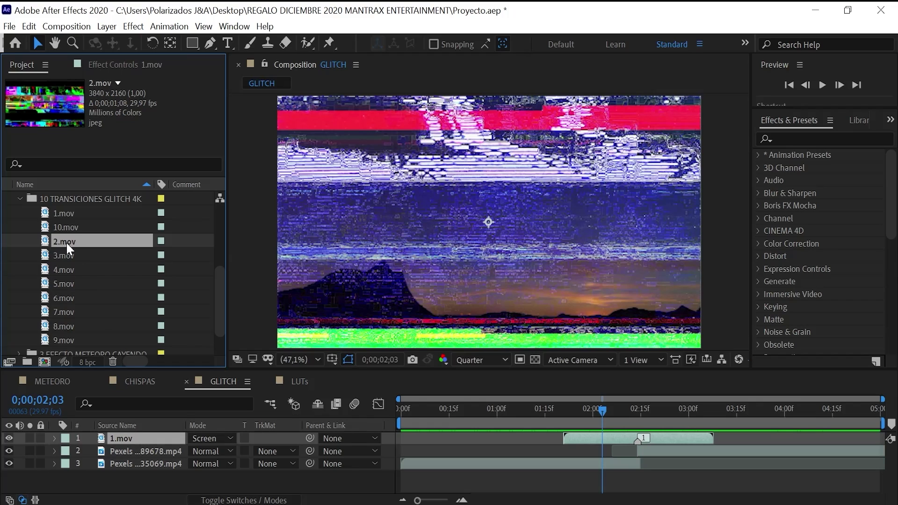
left_click_drag(68, 242, 101, 267)
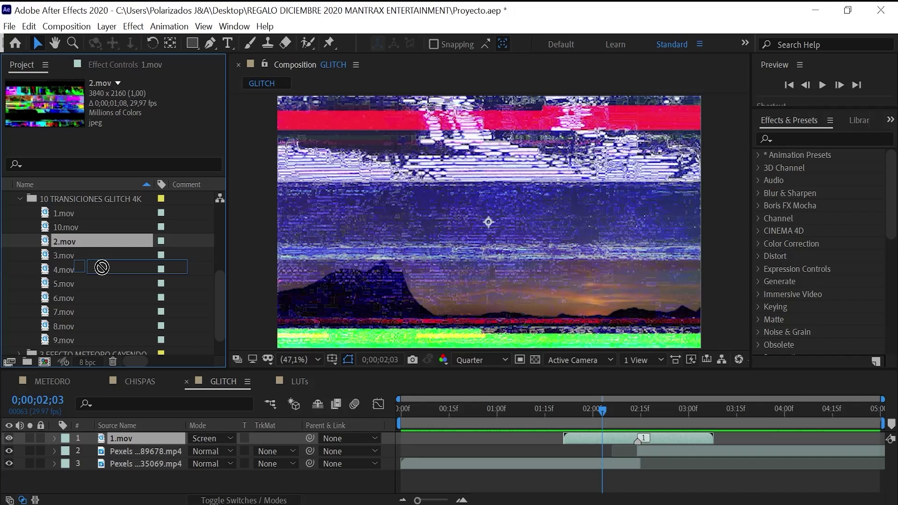
left_click_drag(101, 267, 141, 441)
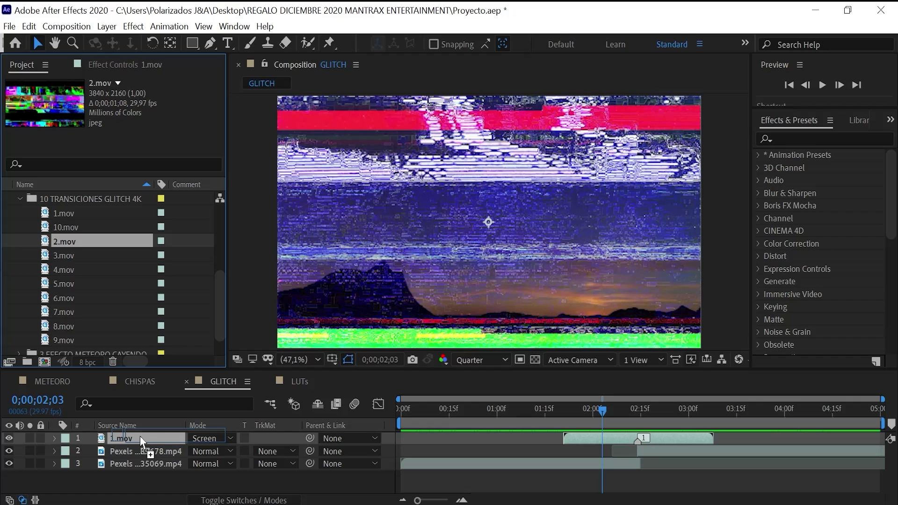
left_click_drag(141, 442, 140, 441)
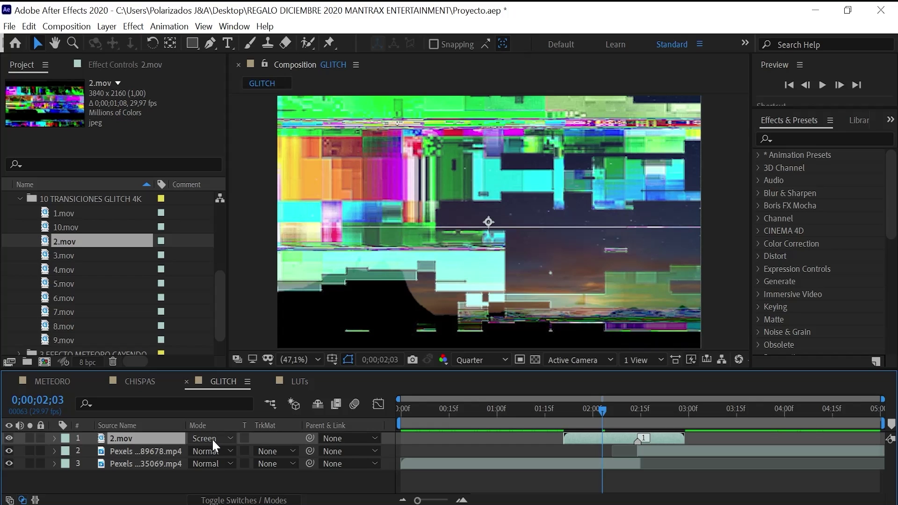
Preview the 2.mov transition from 01;19 and set the layer's blending to Normal.
left_click(556, 406)
key("space")
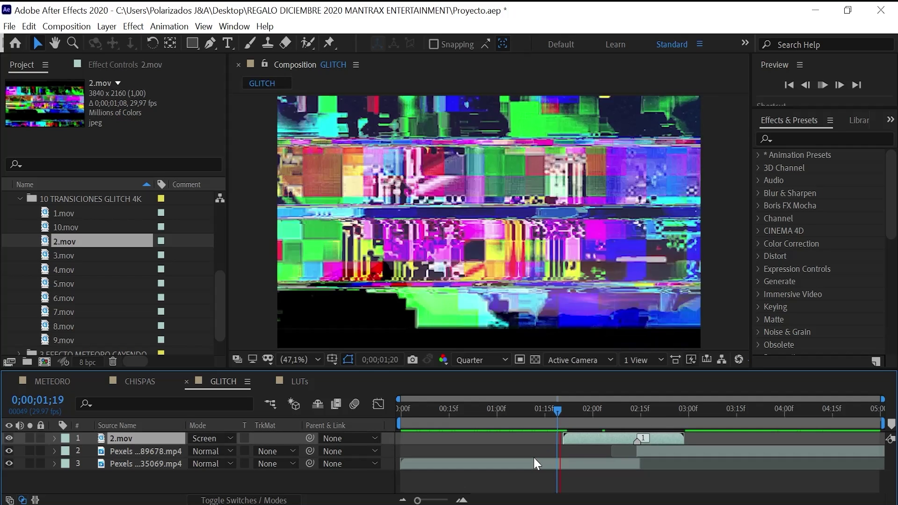
key("space")
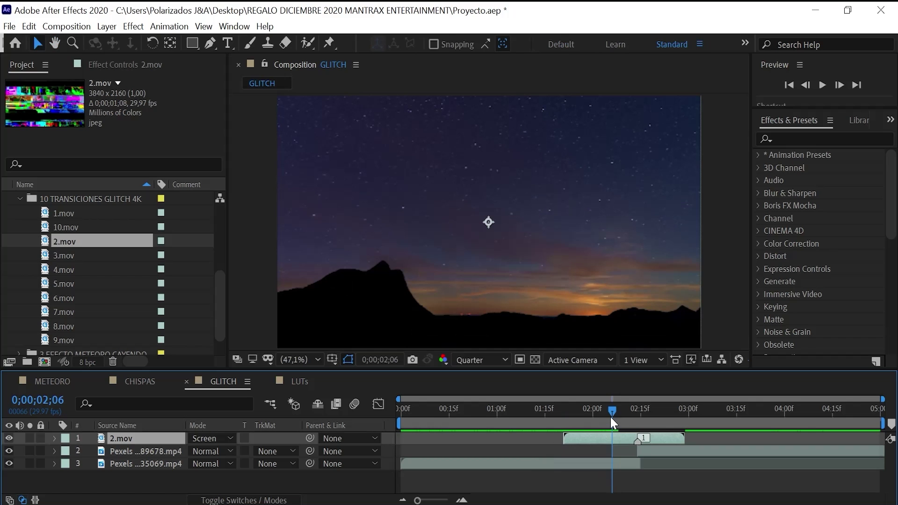
left_click_drag(610, 417, 582, 419)
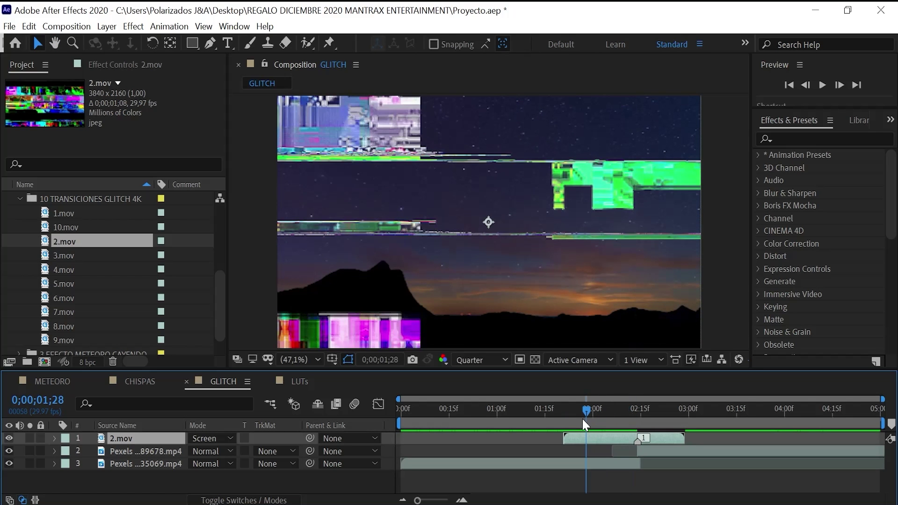
left_click_drag(581, 422, 636, 411)
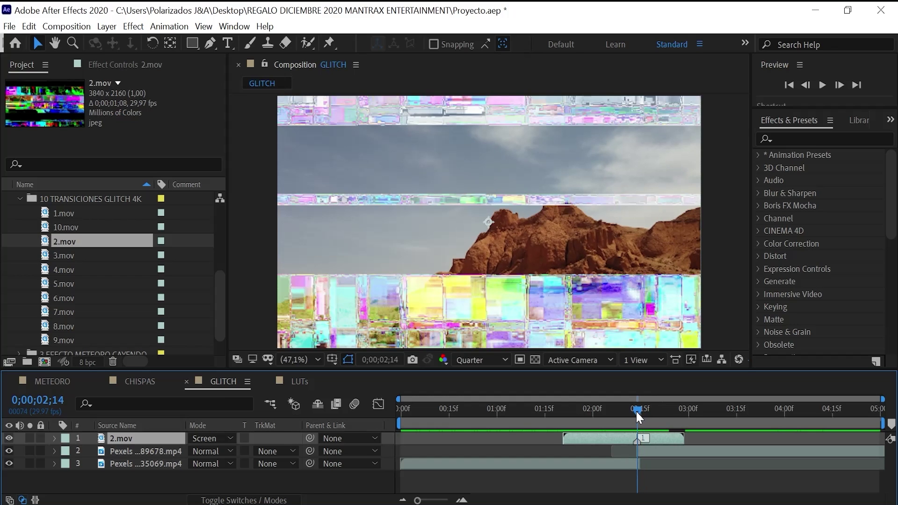
left_click(223, 438)
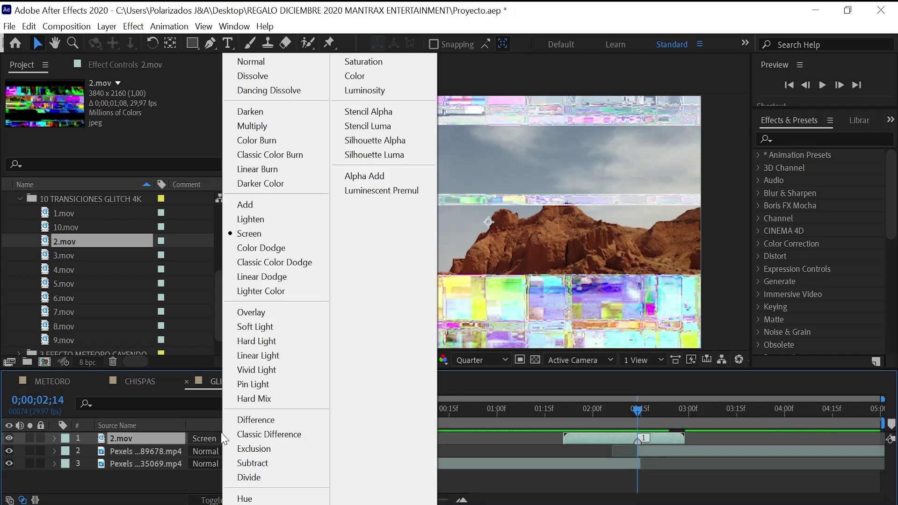
left_click(242, 60)
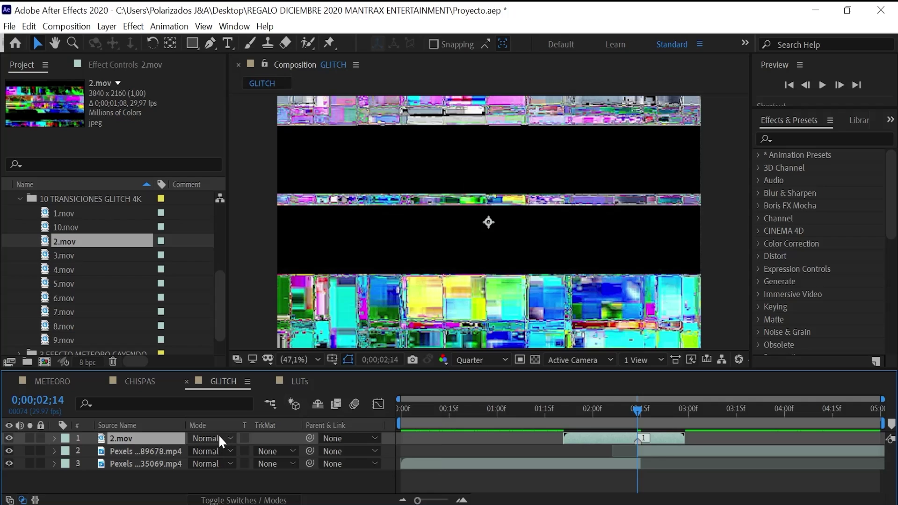
Replace the 2.mov layer with the 6.mov glitch clip and preview it.
left_click(74, 298)
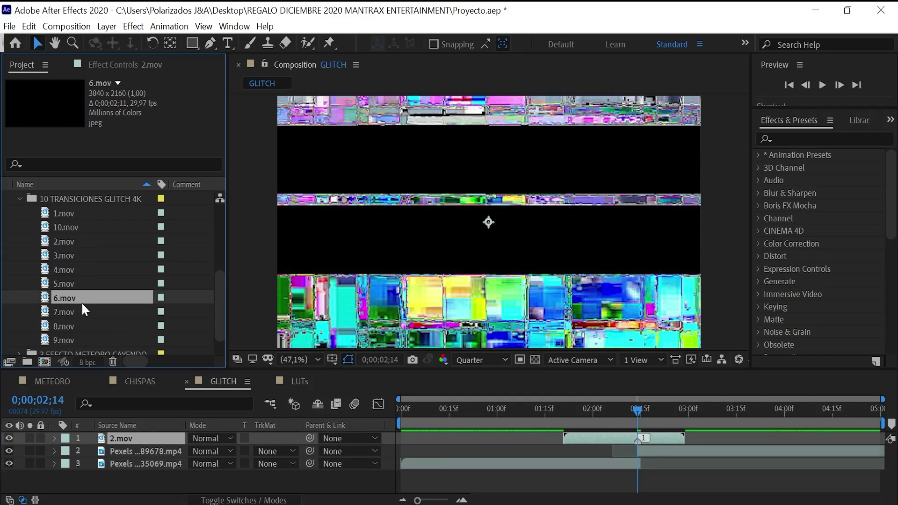
left_click_drag(78, 296, 123, 436)
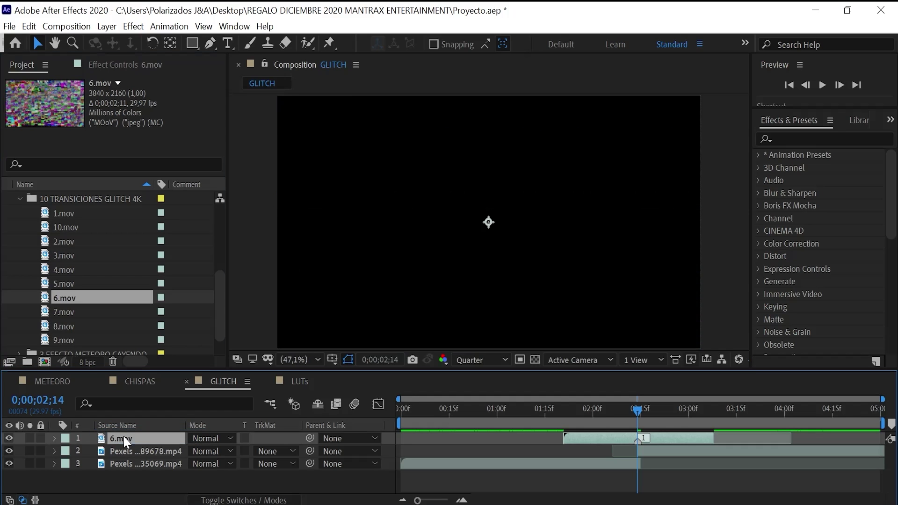
left_click_drag(415, 416, 491, 440)
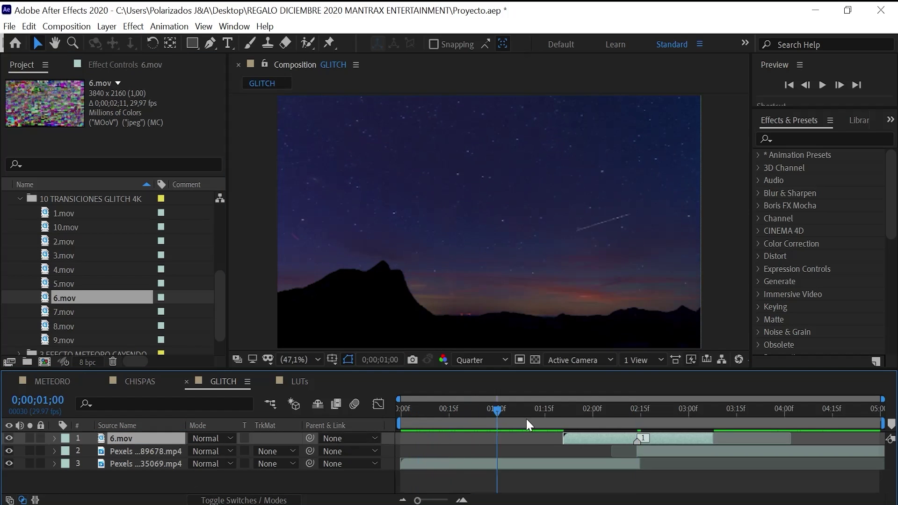
key("space")
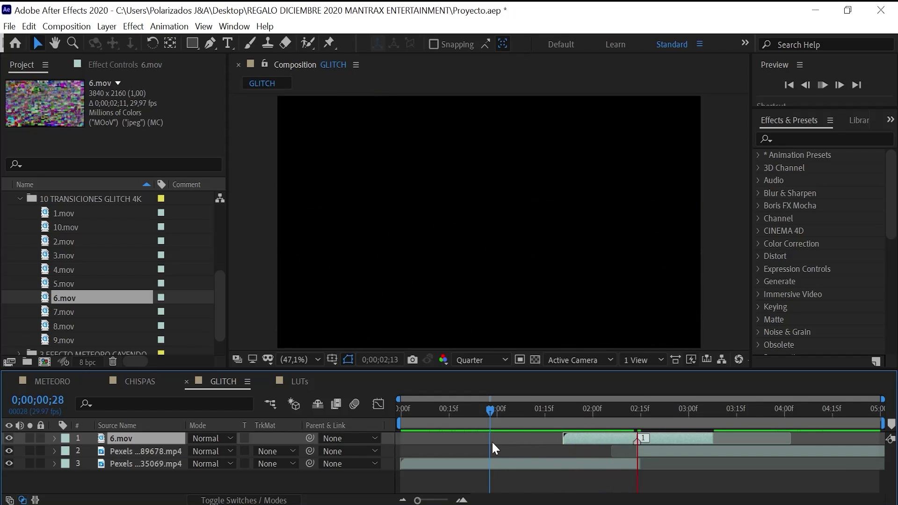
key("space")
Blend the 6.mov layer in Screen mode and preview the transition from 01;19.
left_click(205, 438)
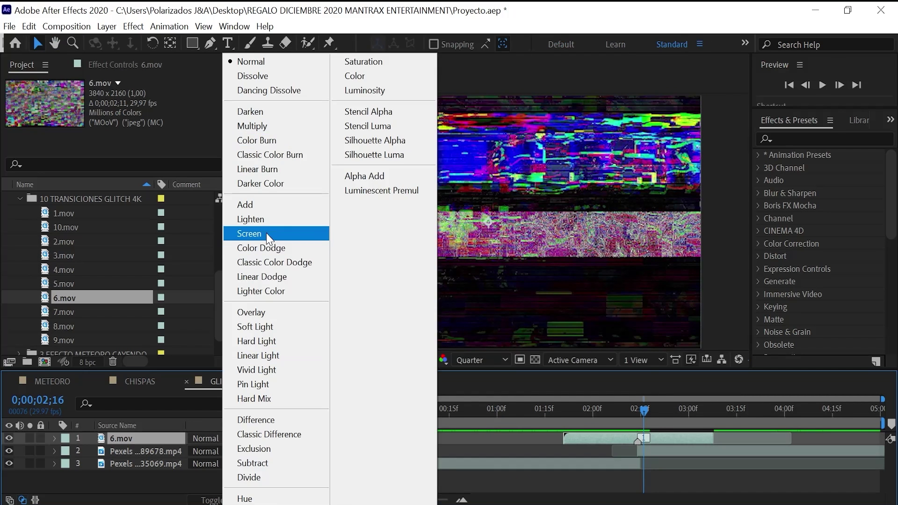
left_click(254, 233)
left_click(515, 409)
key("space")
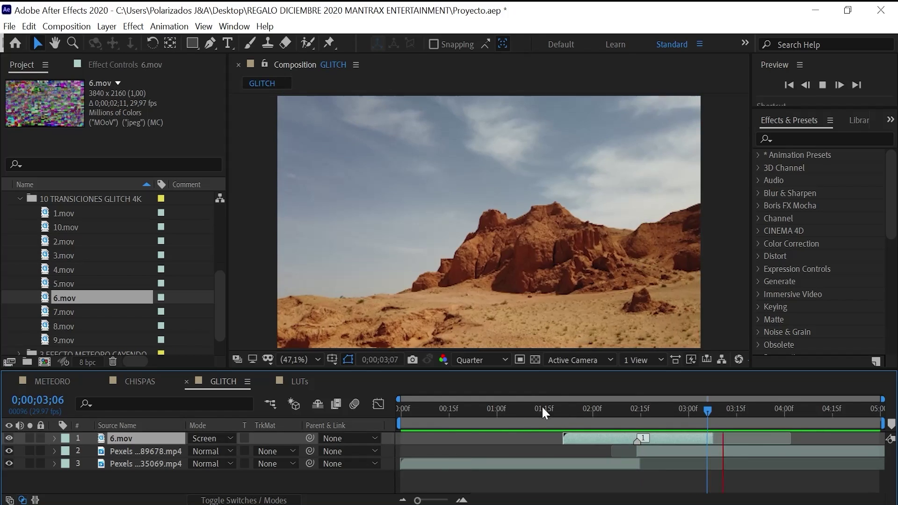
left_click(557, 411)
mouse_move(559, 413)
left_mouse_down()
mouse_move(597, 415)
mouse_move(498, 412)
left_mouse_up()
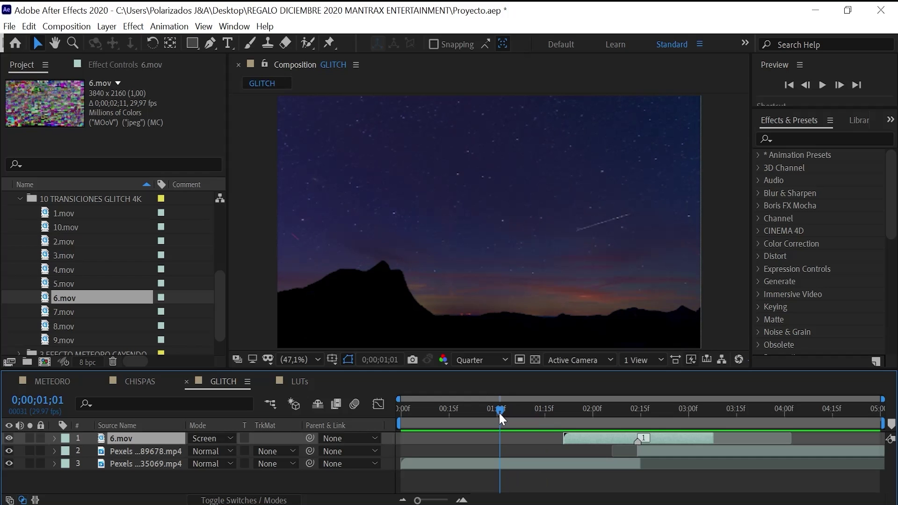
key("space")
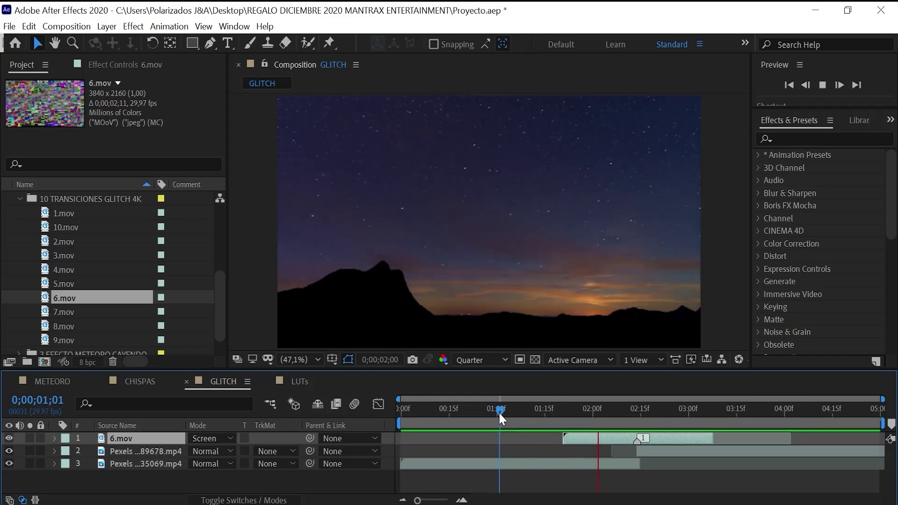
key("space")
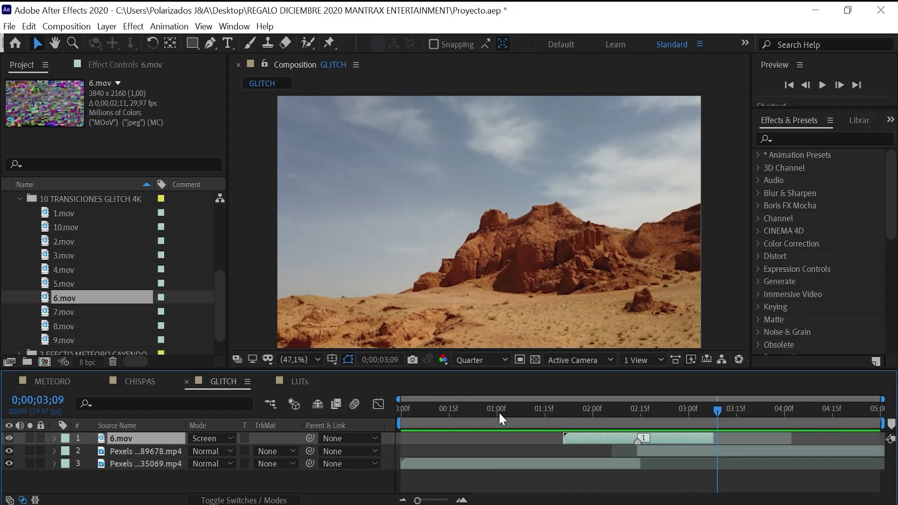
Switch to the LUTs composition and scrub through its beach footage.
mouse_move(536, 412)
left_mouse_down()
mouse_move(588, 412)
mouse_move(611, 427)
mouse_move(661, 415)
mouse_move(713, 417)
mouse_move(596, 423)
left_mouse_up()
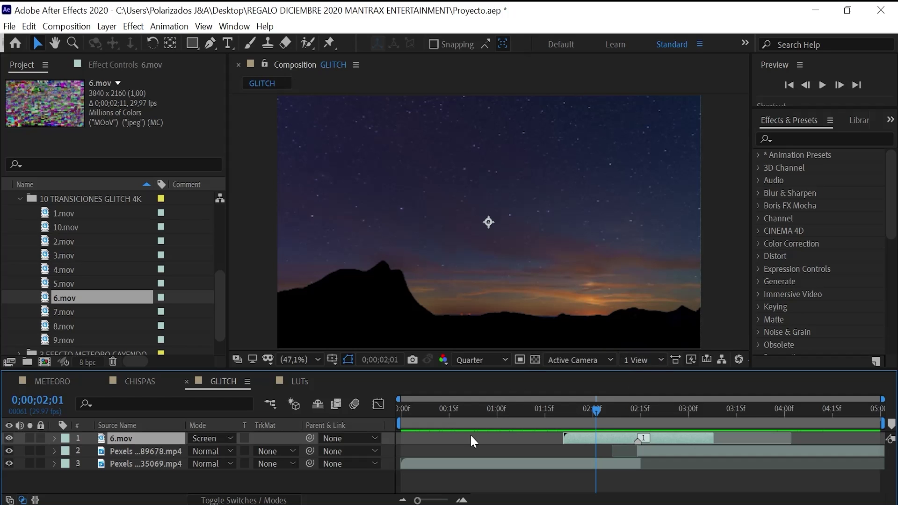
left_click(290, 381)
mouse_move(401, 409)
left_mouse_down()
mouse_move(593, 426)
mouse_move(863, 417)
mouse_move(390, 419)
mouse_move(471, 405)
mouse_move(396, 412)
left_mouse_up()
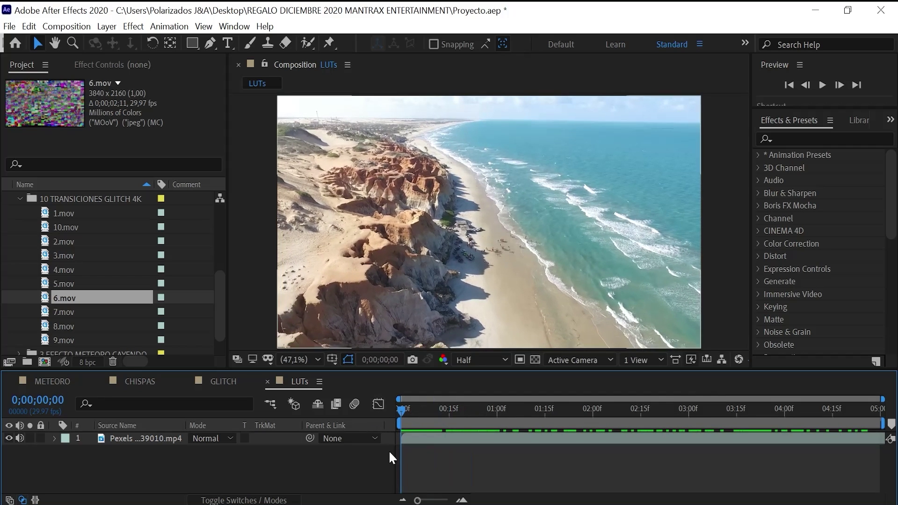
Select the beach clip layer, then collapse 10 TRANSICIONES GLITCH 4K and expand 10 LUTS PROFESIONALES.
left_click(121, 436)
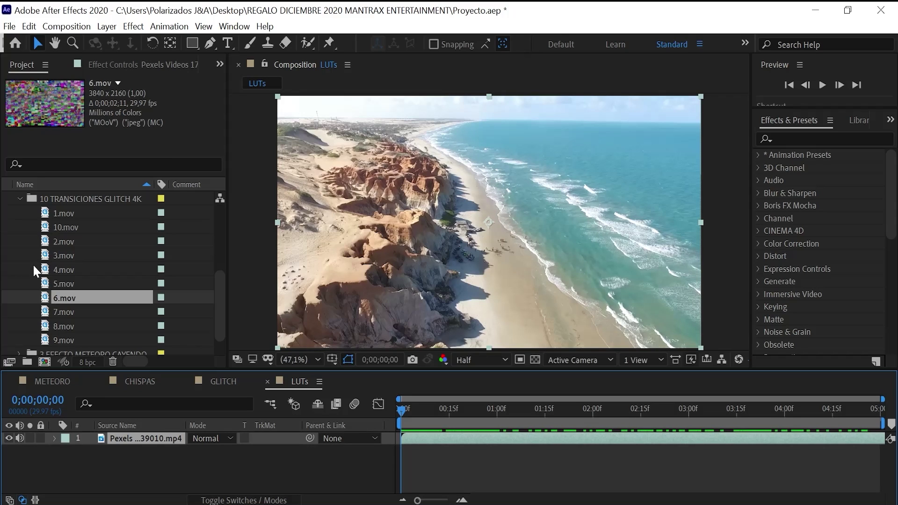
scroll(30, 262, "up", 5)
left_click(19, 283)
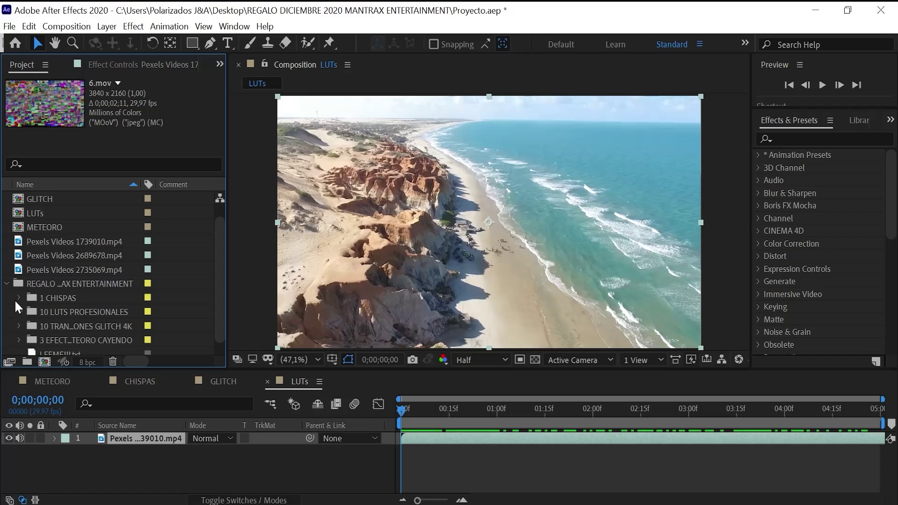
scroll(19, 304, "down", 1)
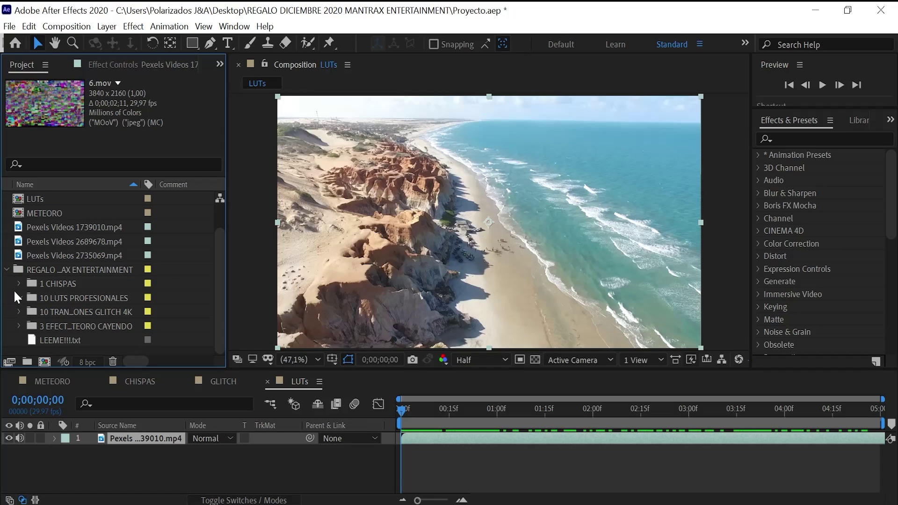
left_click(15, 292)
left_click_drag(218, 263, 216, 257)
scroll(220, 248, "up", 2)
scroll(219, 313, "down", 2)
Open the REGALO DICIEMBRE 2020 folder and its 10 LUTS PROFESIONALES subfolder in File Explorer.
left_click(47, 298)
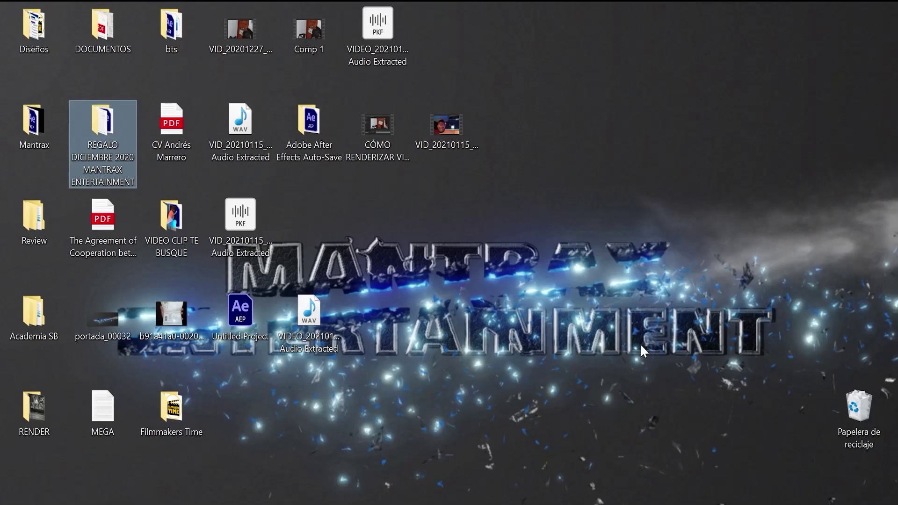
double_click(100, 131)
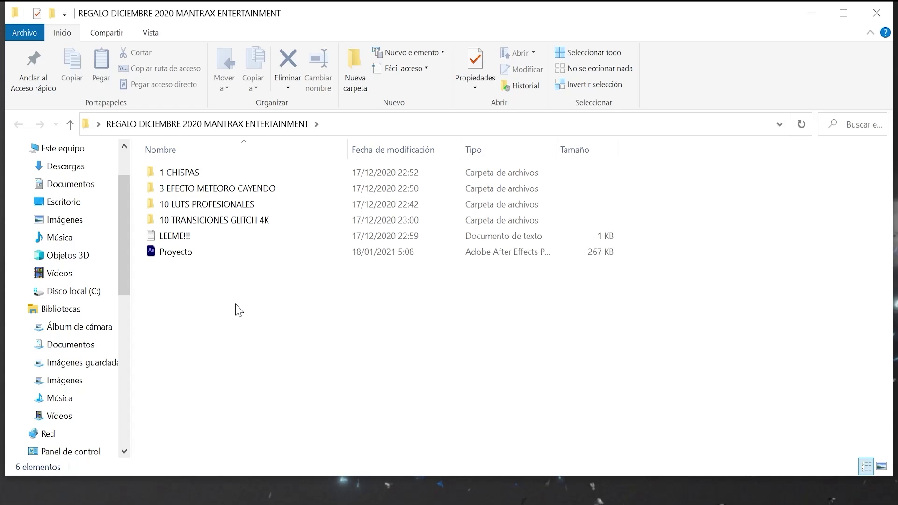
double_click(213, 207)
Select all ten .cube LUT files, Avengers Endgame through Zombieland Double Tap, then return to After Effects.
left_click(213, 173)
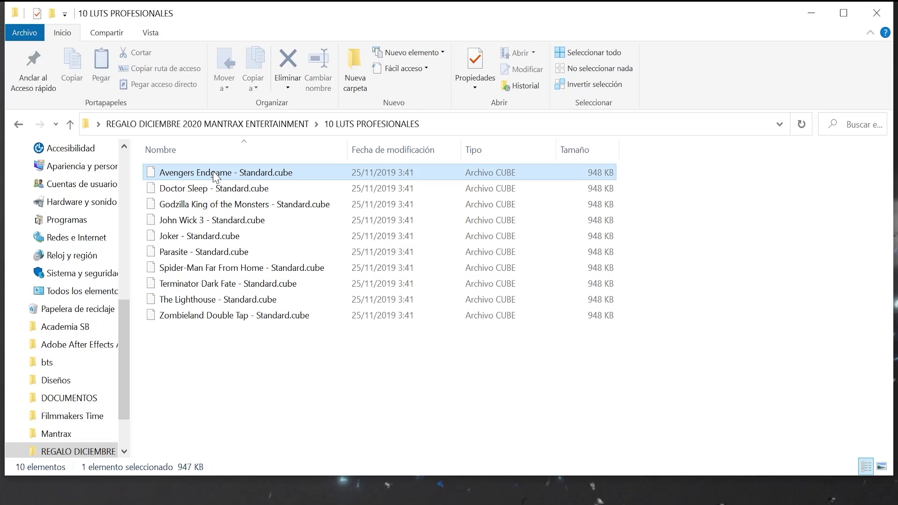
left_click(201, 188)
left_click(199, 204)
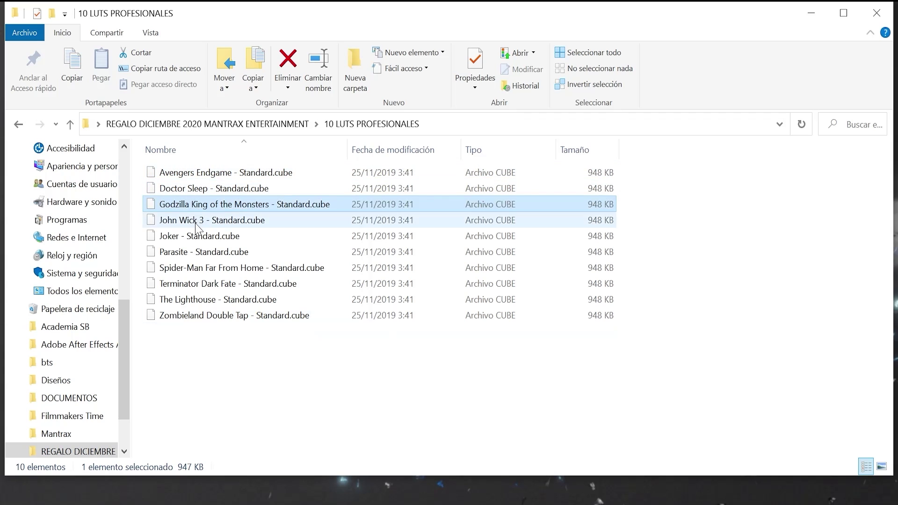
left_click(196, 220)
left_click(195, 235)
left_click(196, 251)
left_click(196, 267)
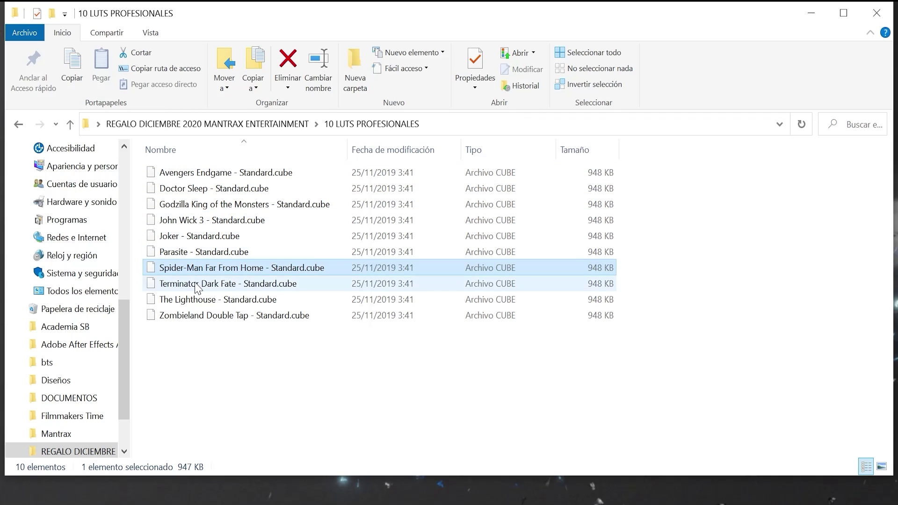
left_click(197, 284)
left_click(194, 299)
left_click(192, 314)
left_click_drag(181, 342, 282, 174)
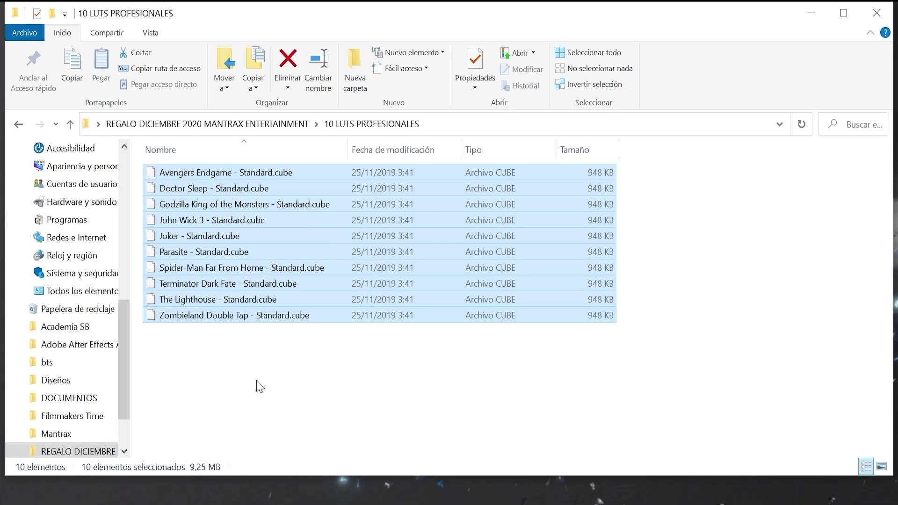
key("alt+Tab")
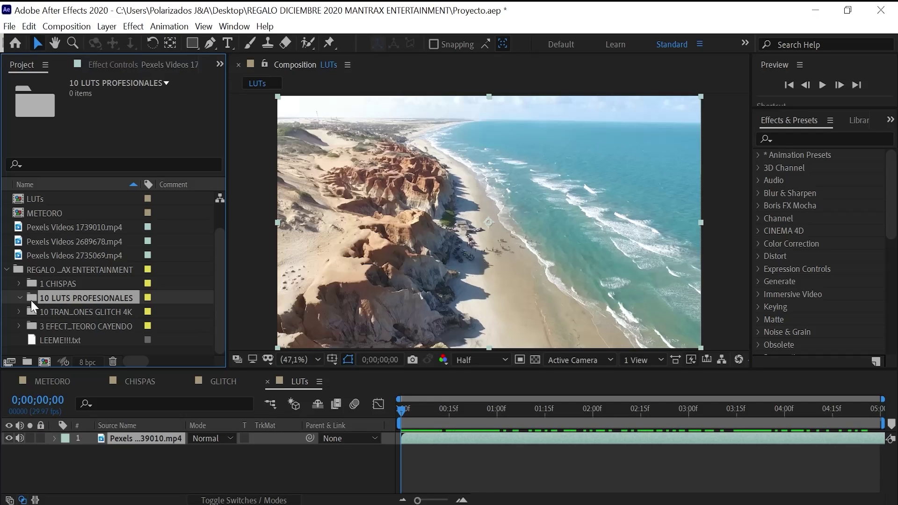
left_click(20, 297)
left_click(127, 474)
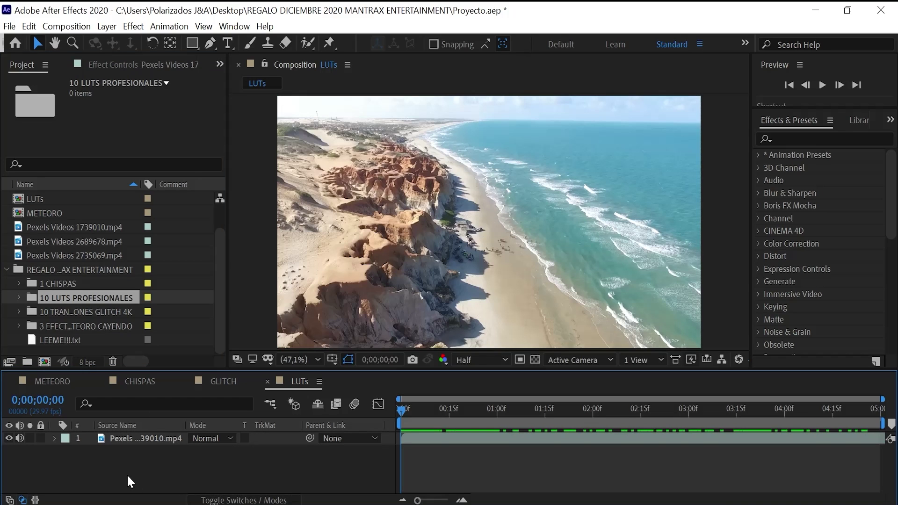
left_click(142, 436)
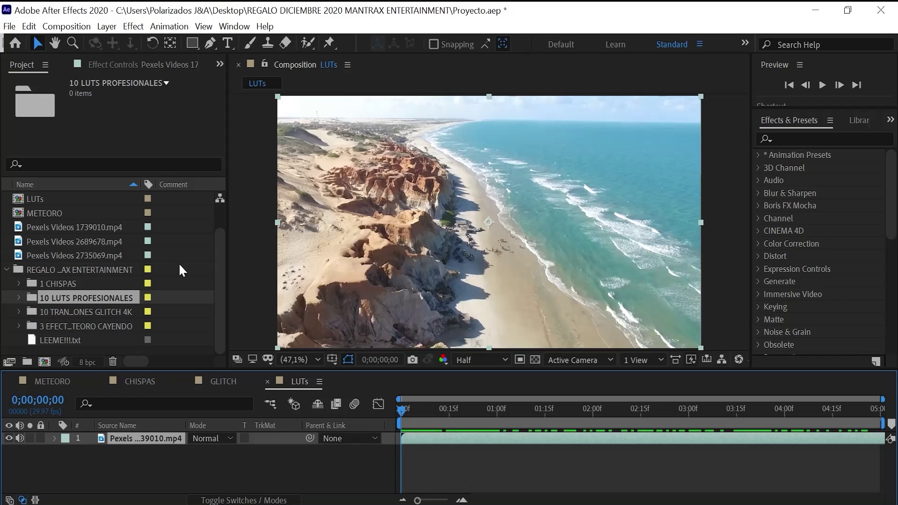
Apply the Utility > Apply Color LUT effect to the beach clip.
left_click(141, 29)
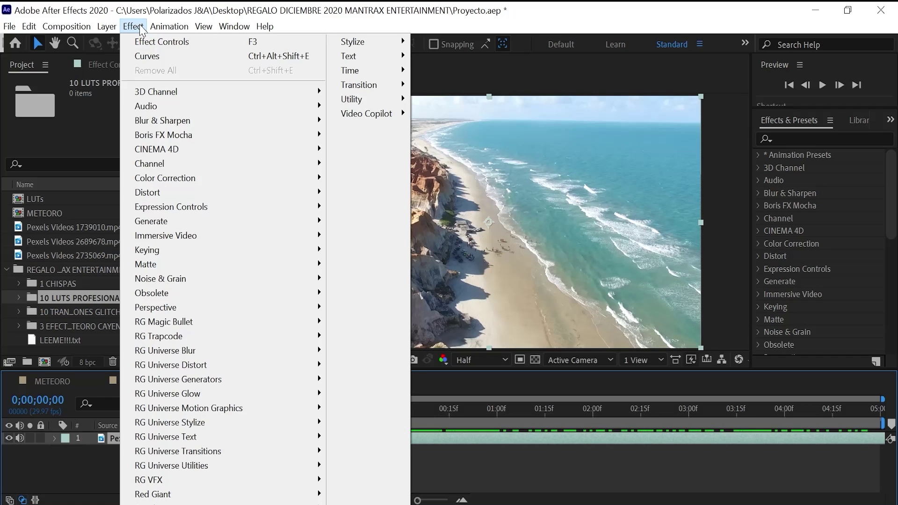
mouse_move(351, 100)
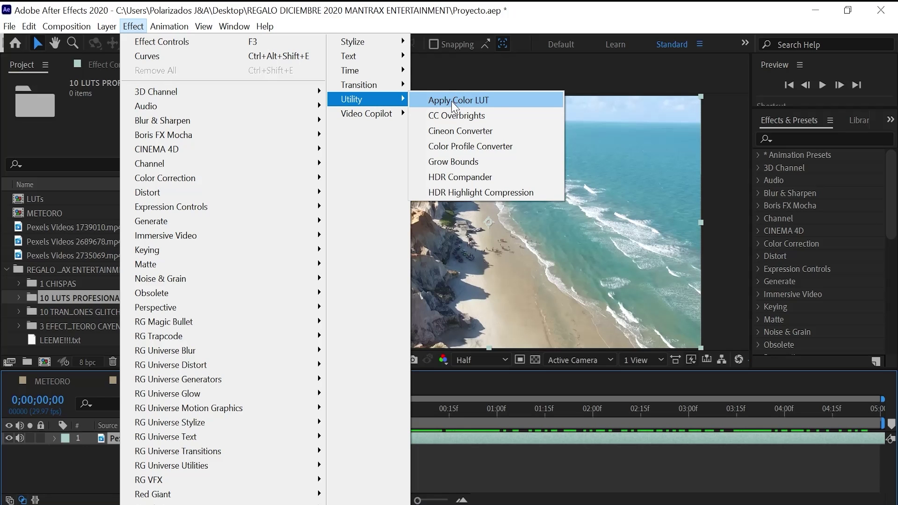
left_click(500, 99)
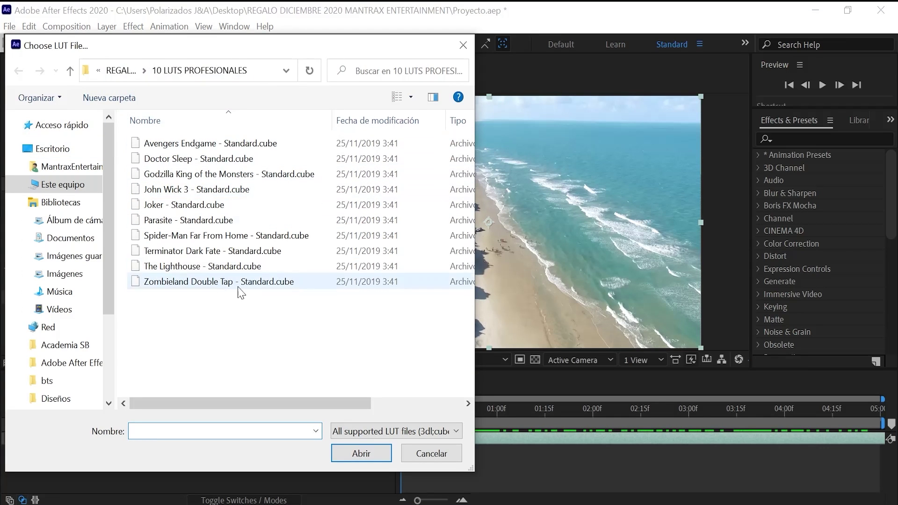
Load Avengers Endgame - Standard.cube from 10 LUTS PROFESIONALES and play the graded clip.
left_click(51, 150)
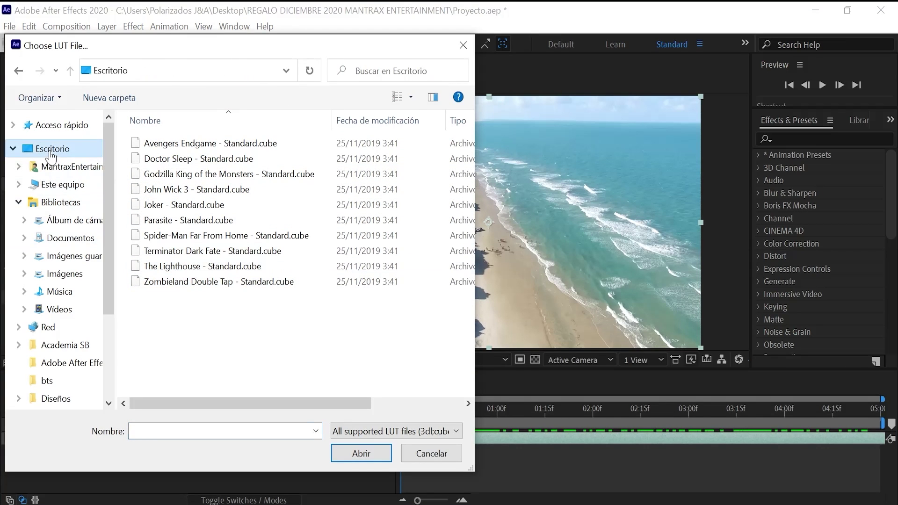
scroll(280, 290, "down", 5)
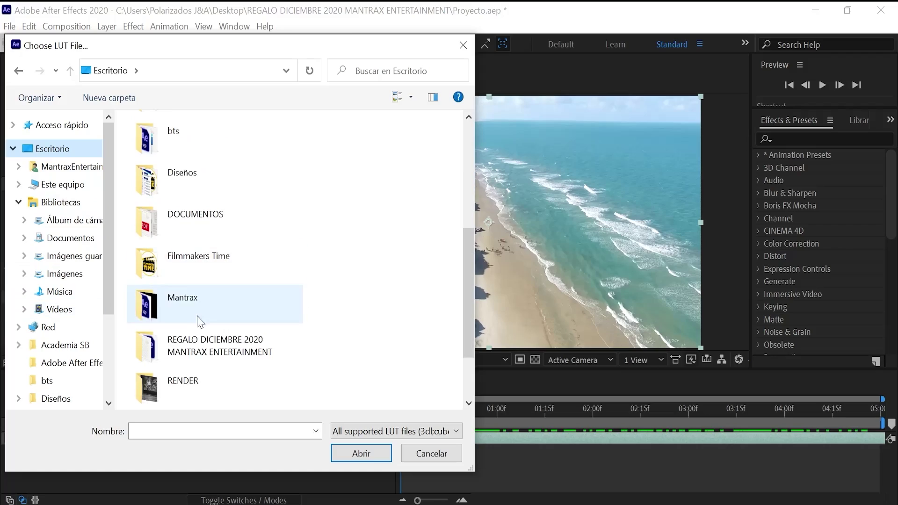
left_click(210, 336)
double_click(210, 336)
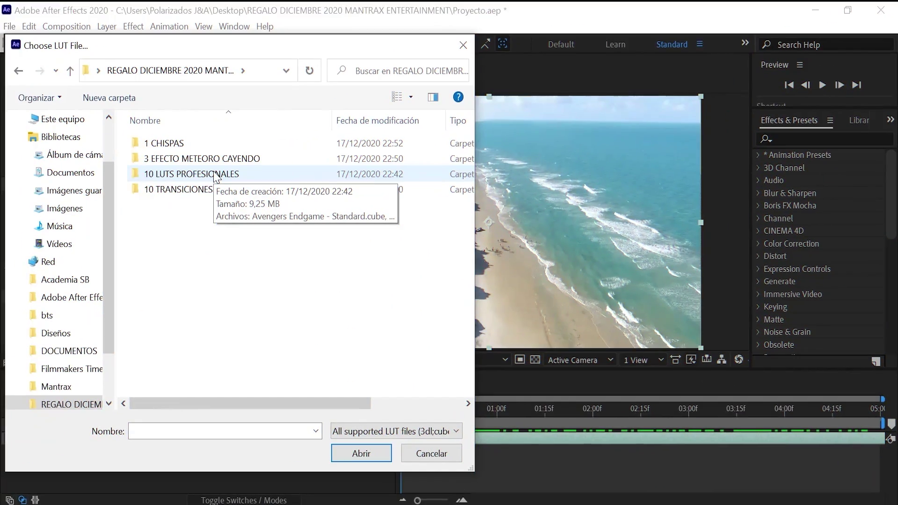
double_click(215, 176)
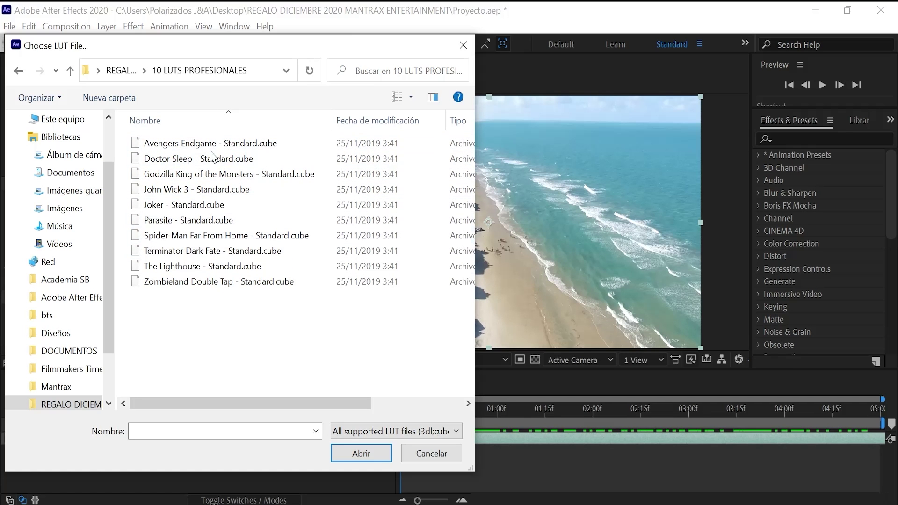
mouse_move(193, 49)
left_mouse_down()
mouse_move(325, 65)
mouse_move(286, 44)
left_mouse_up()
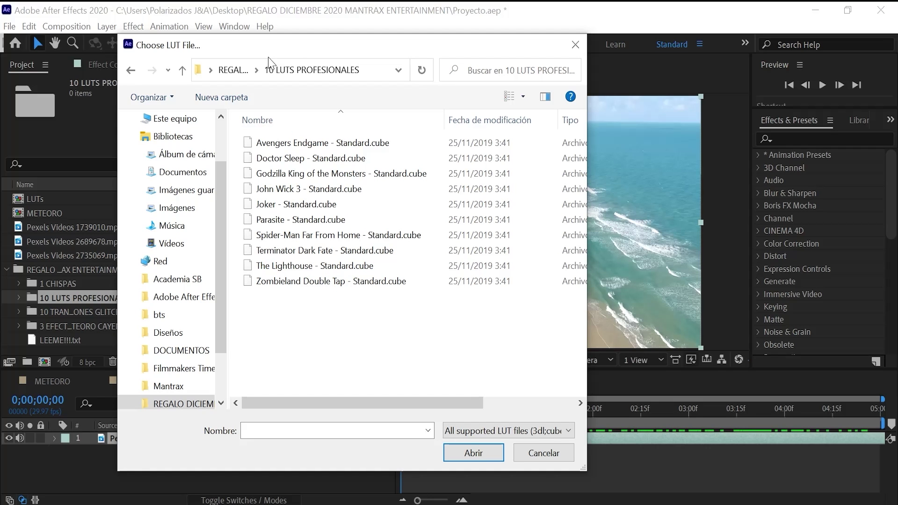
left_click_drag(254, 48, 255, 38)
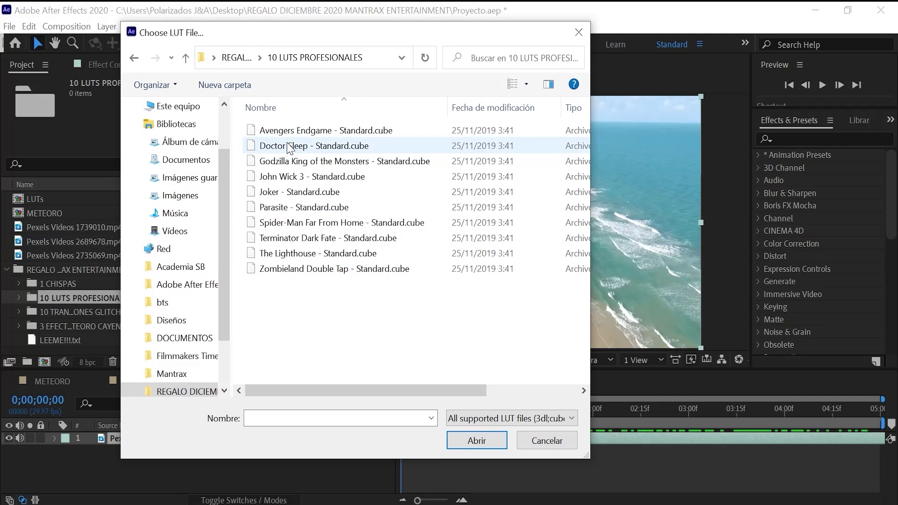
double_click(262, 133)
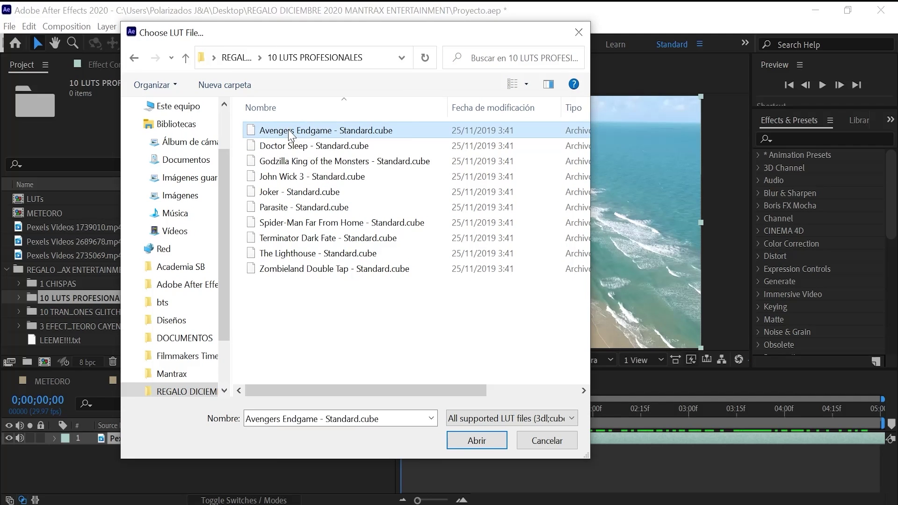
key("space")
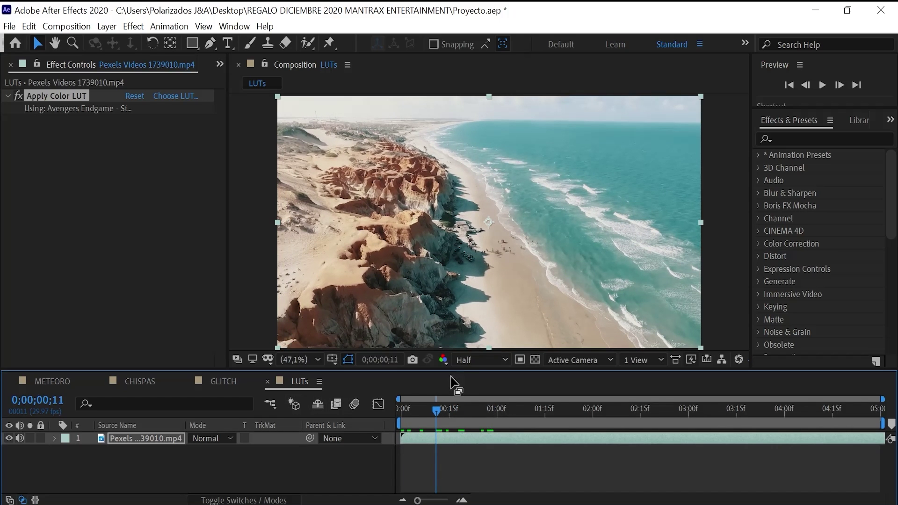
Set preview resolution to Full and toggle the Apply Color LUT effect on and off to compare.
left_click(476, 359)
left_click(474, 392)
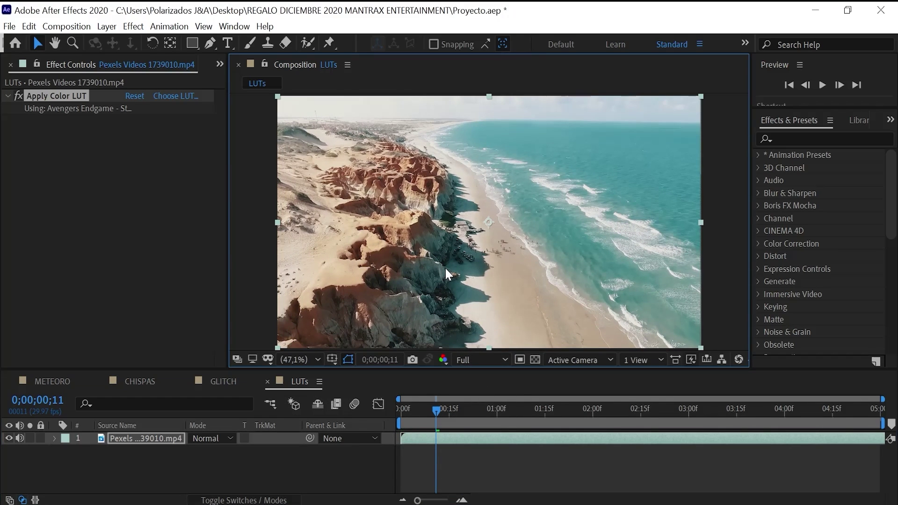
left_click(19, 95)
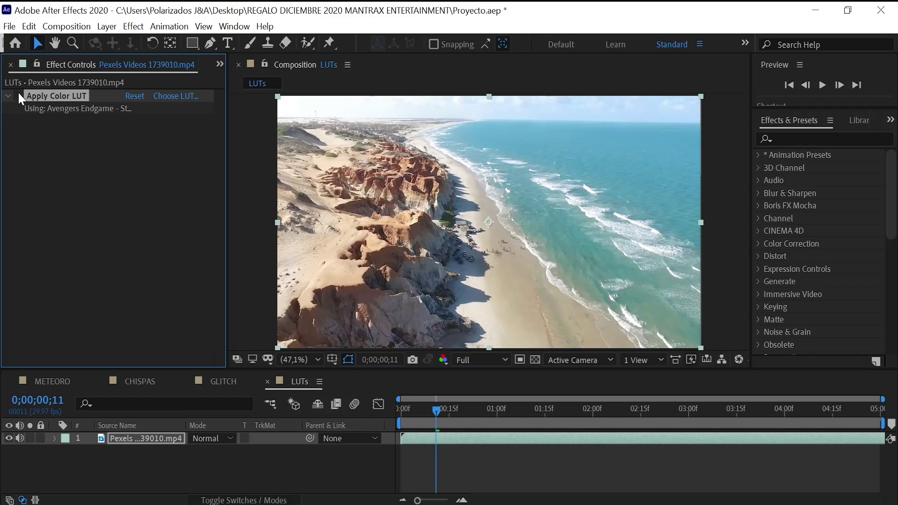
left_click(19, 95)
left_click(19, 95)
left_click(18, 93)
left_click(18, 94)
left_click(18, 95)
left_click(18, 95)
left_click(18, 96)
Scrub through the first half-second of the graded clip from its start.
left_click(400, 411)
mouse_move(405, 411)
left_mouse_down()
mouse_move(609, 425)
mouse_move(434, 416)
left_mouse_up()
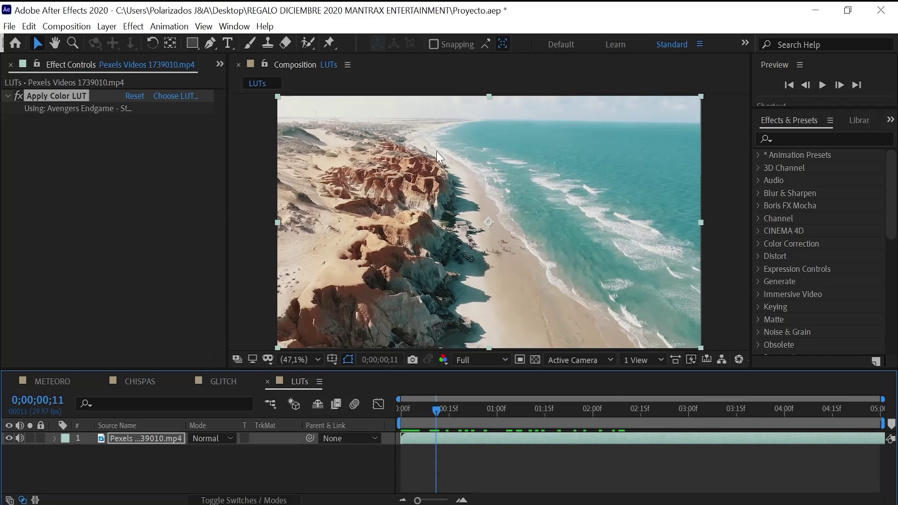
left_click(132, 27)
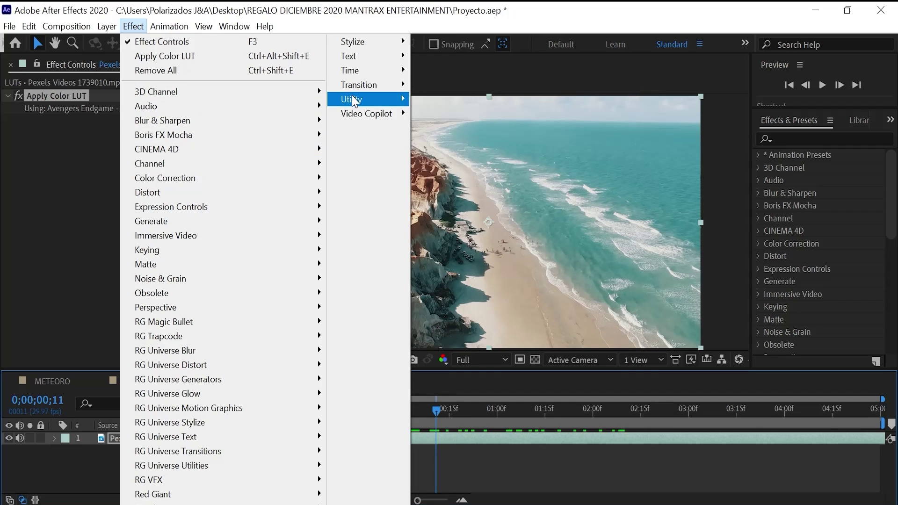
Add a second Apply Color LUT with the Doctor Sleep LUT, then delete it.
mouse_move(363, 99)
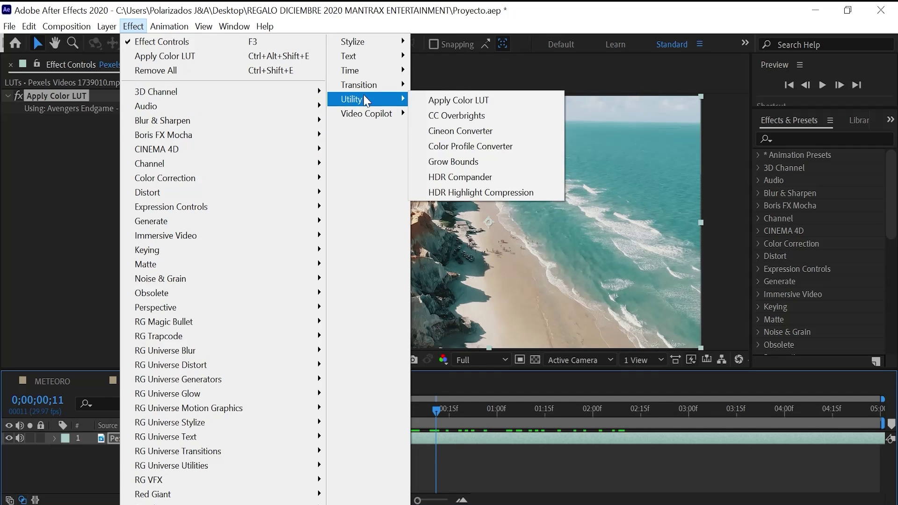
left_click(429, 104)
double_click(290, 86)
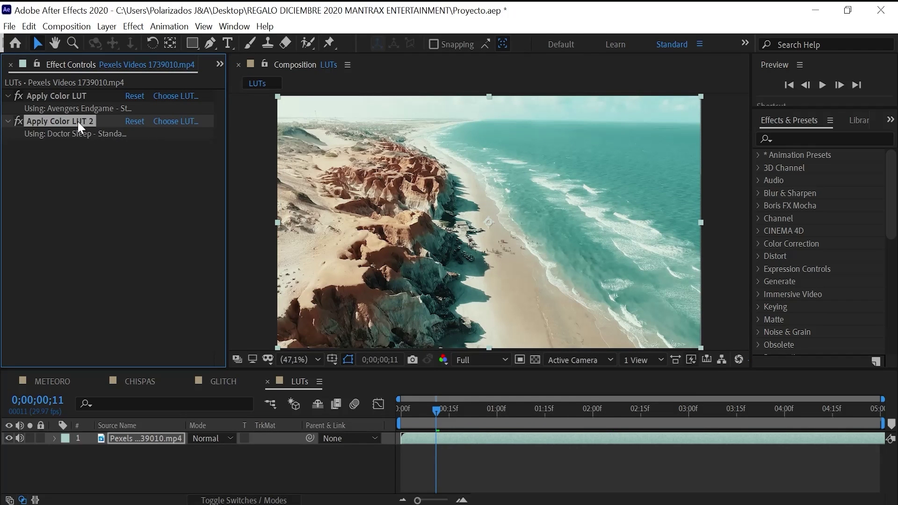
key("Delete")
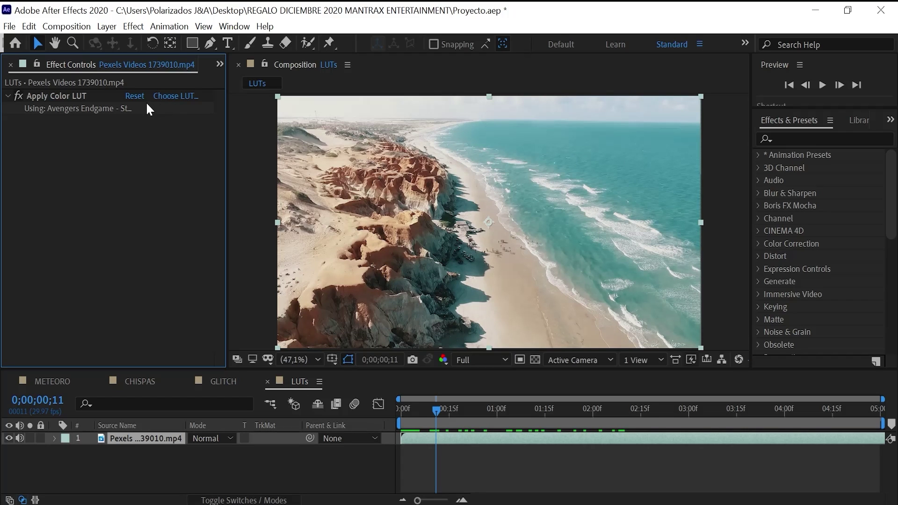
Try the Doctor Sleep and Zombieland Double Tap LUTs, then load Joker - Standard.cube.
left_click(162, 96)
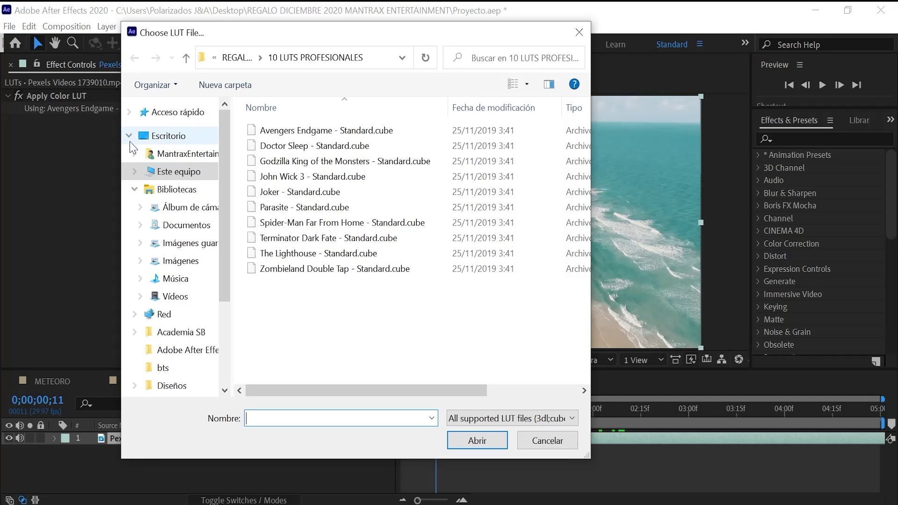
double_click(282, 144)
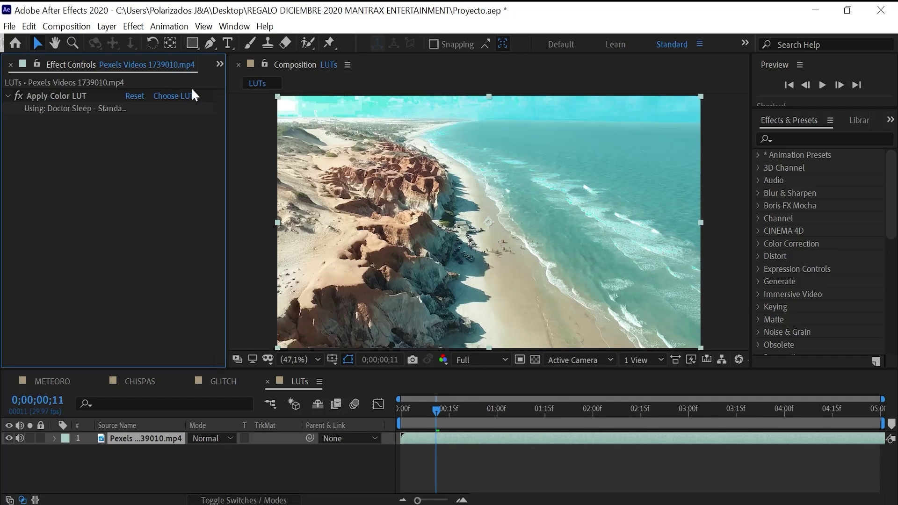
left_click(178, 96)
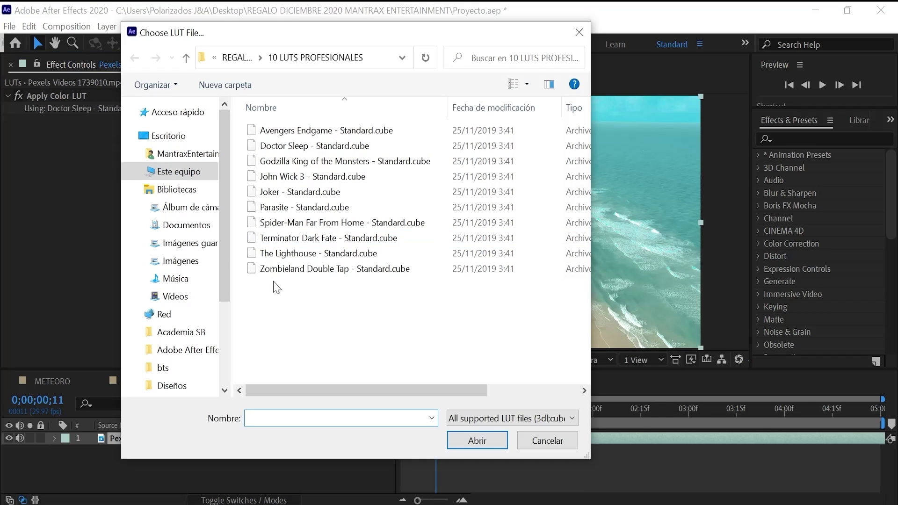
double_click(283, 269)
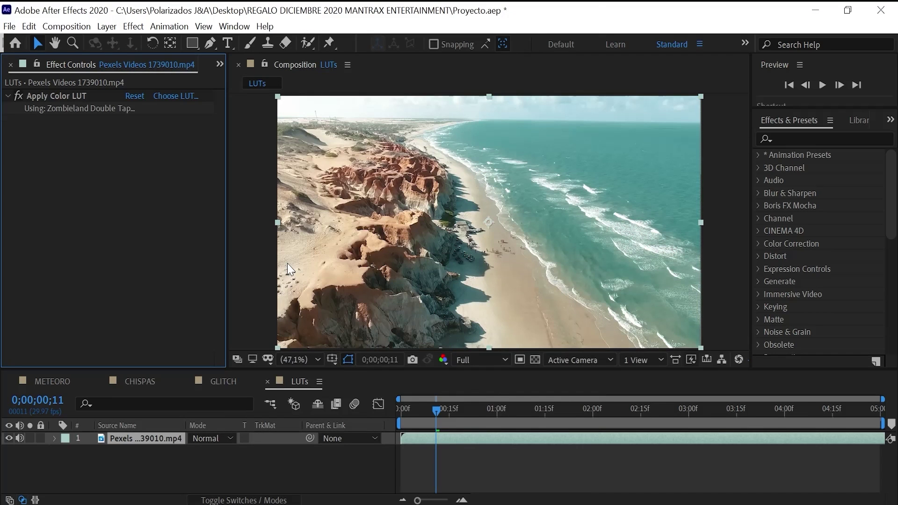
left_click(166, 96)
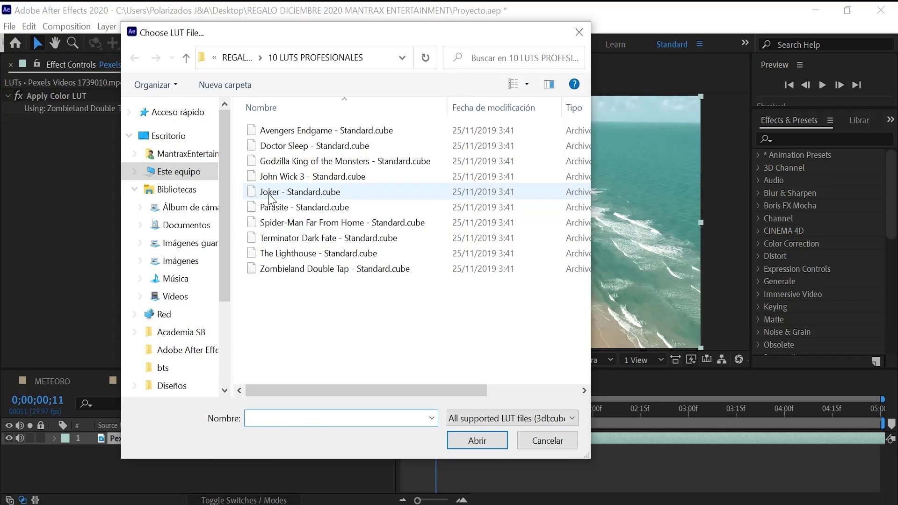
double_click(269, 193)
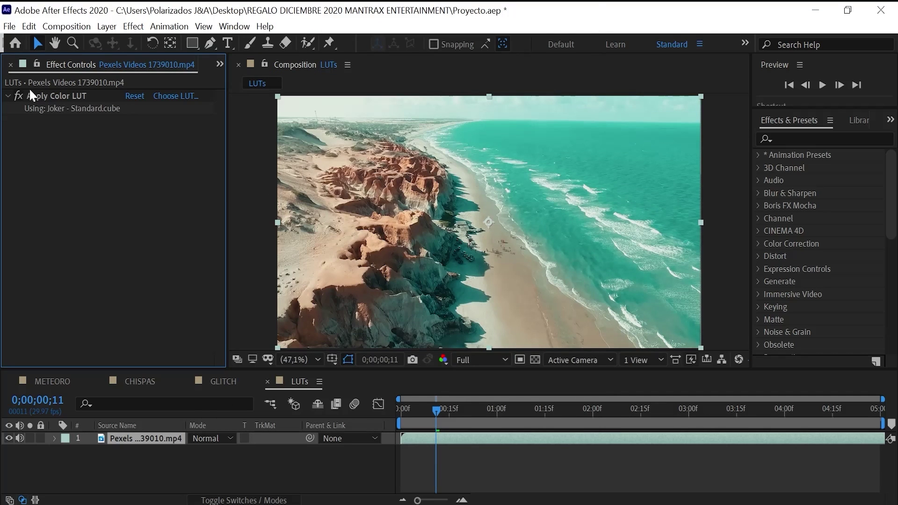
Toggle the Joker grade on and off for comparison, leaving it disabled.
left_click(18, 95)
left_click(20, 96)
left_click(19, 96)
left_click(20, 97)
left_click(19, 95)
left_click(133, 27)
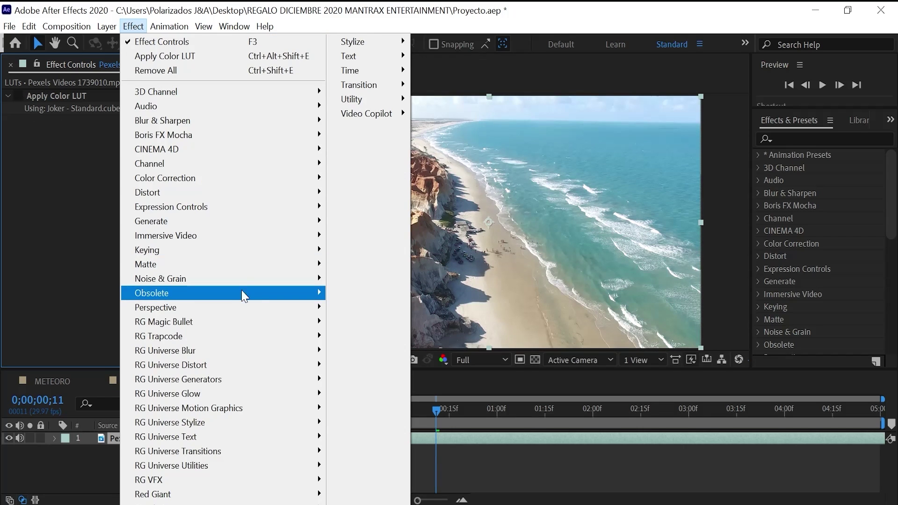
Add Color Correction > Curves and pull the RGB midpoint down, raise an upper point, lower a shadow point.
mouse_move(234, 180)
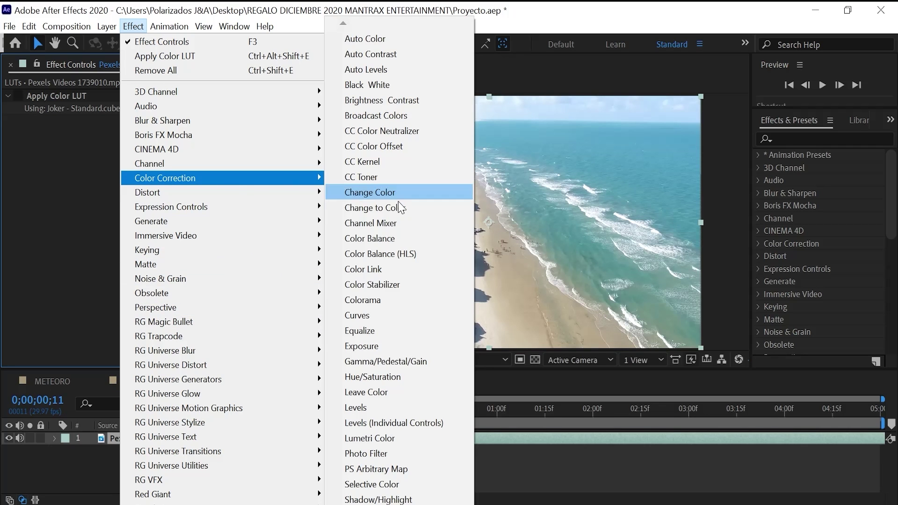
left_click(358, 316)
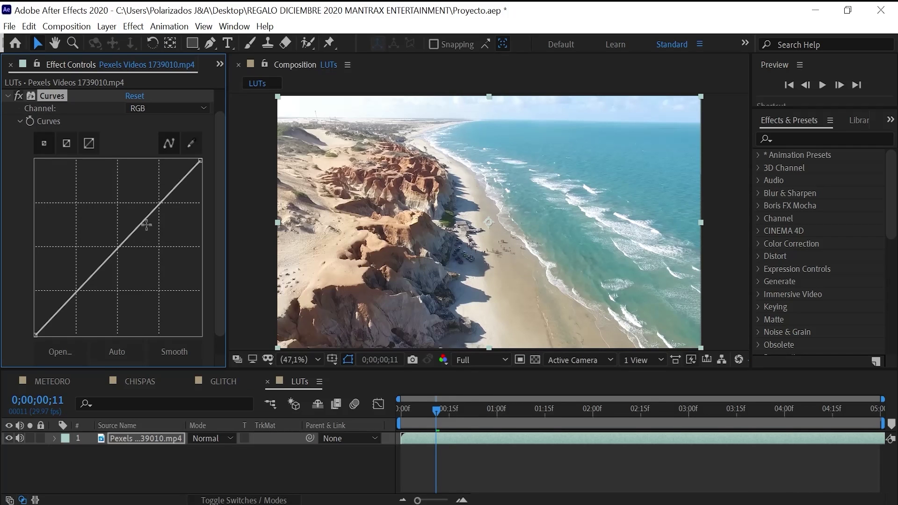
left_click_drag(117, 248, 132, 260)
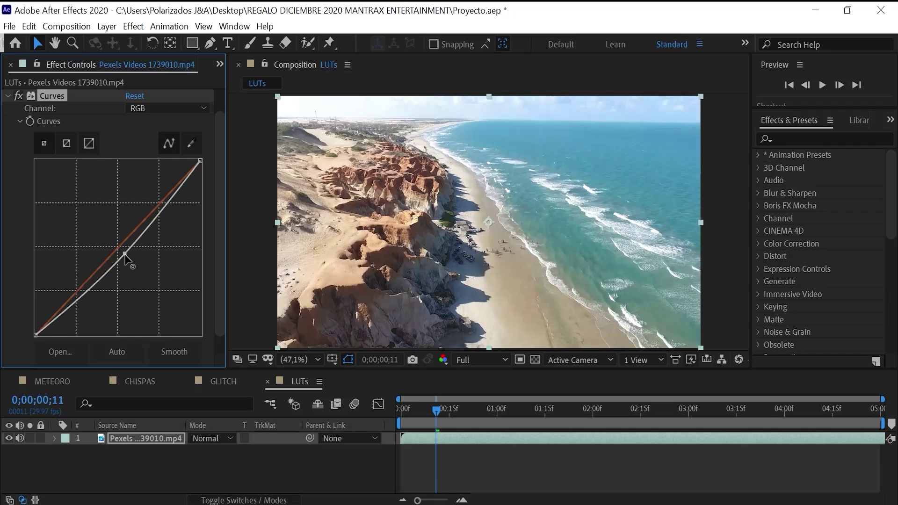
left_click_drag(168, 233, 159, 218)
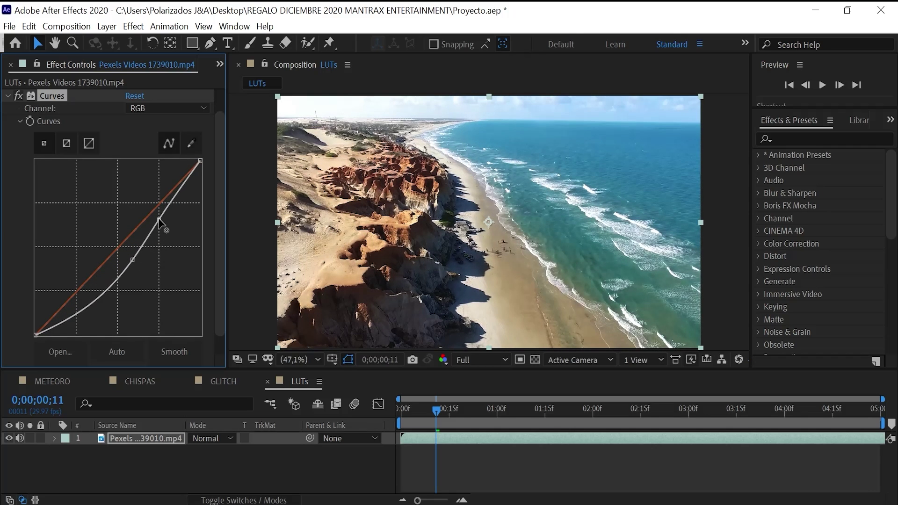
left_click_drag(93, 304, 93, 311)
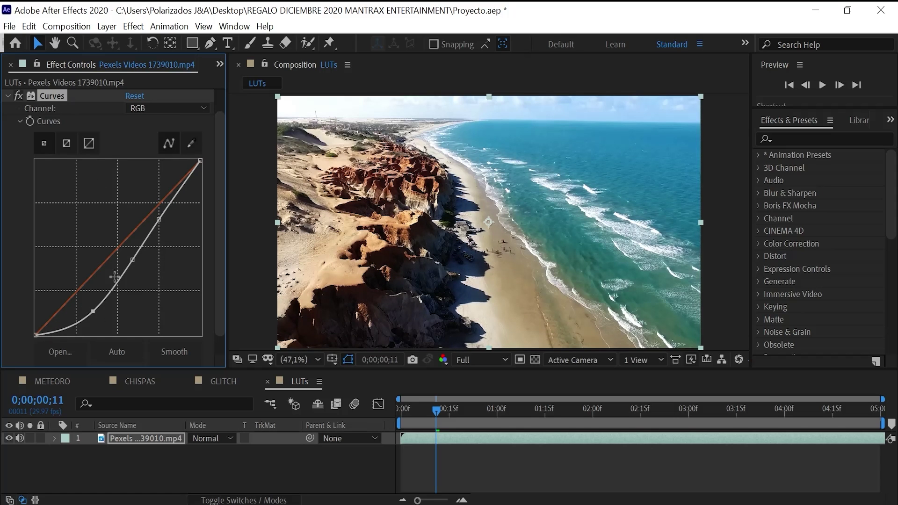
left_click(8, 96)
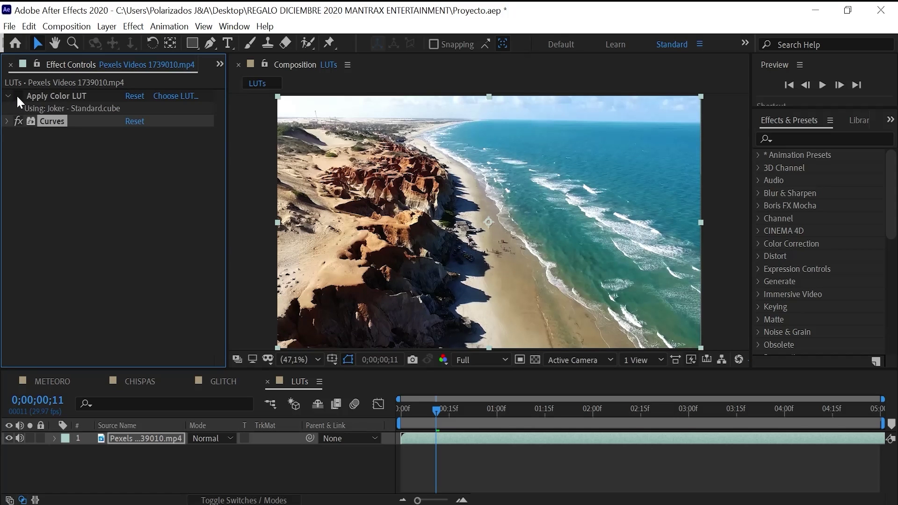
Switch the Joker LUT and Curves effects on and off to compare looks, ending with both enabled.
left_click(18, 97)
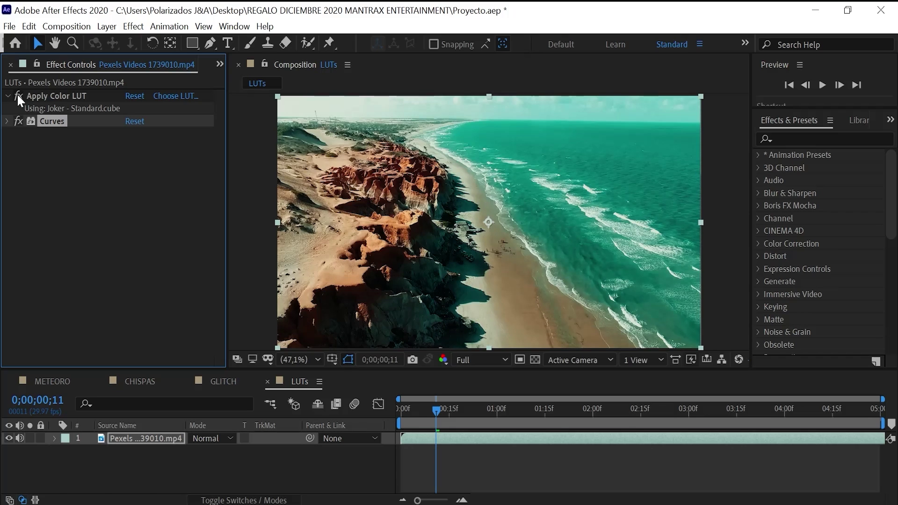
left_click(19, 96)
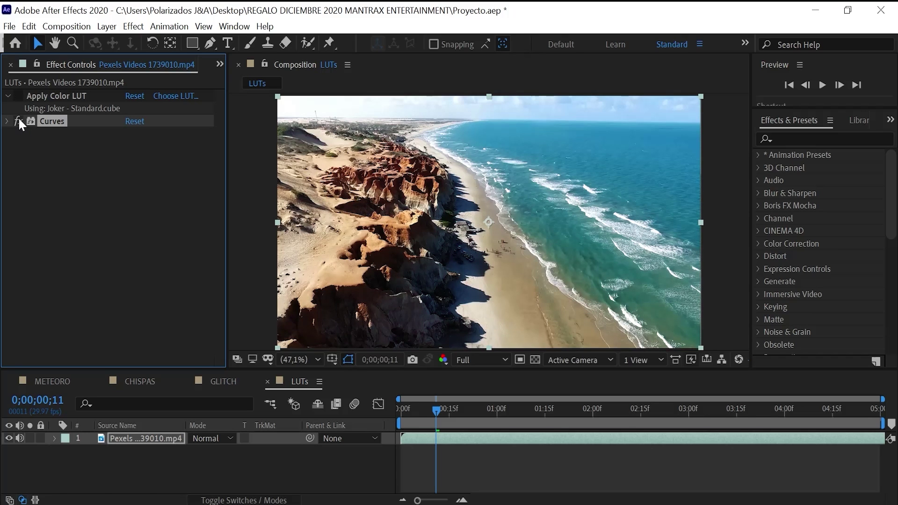
left_click(18, 121)
left_click(18, 96)
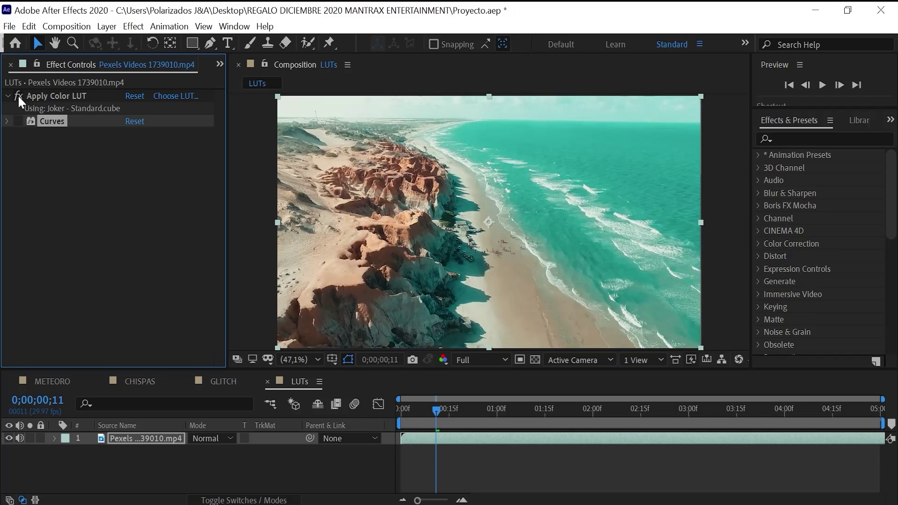
left_click(18, 97)
left_click(19, 120)
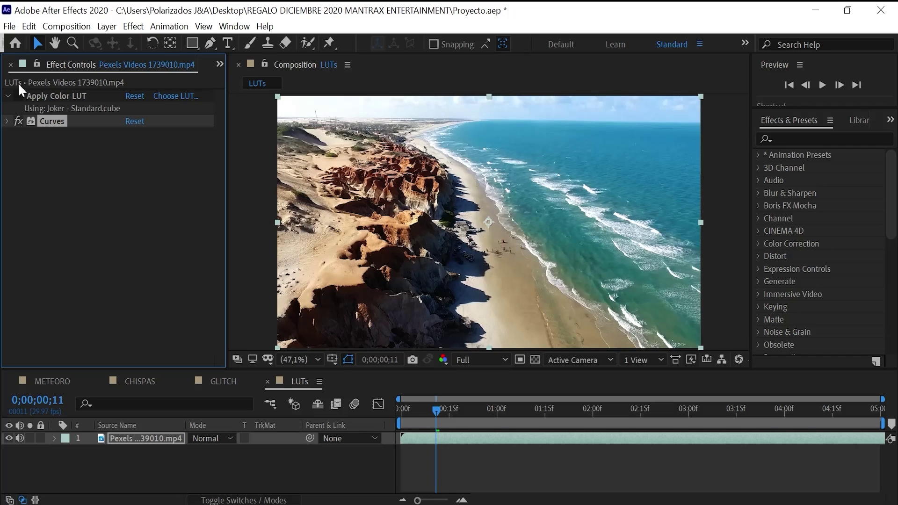
left_click(18, 96)
left_click(18, 96)
left_click(18, 96)
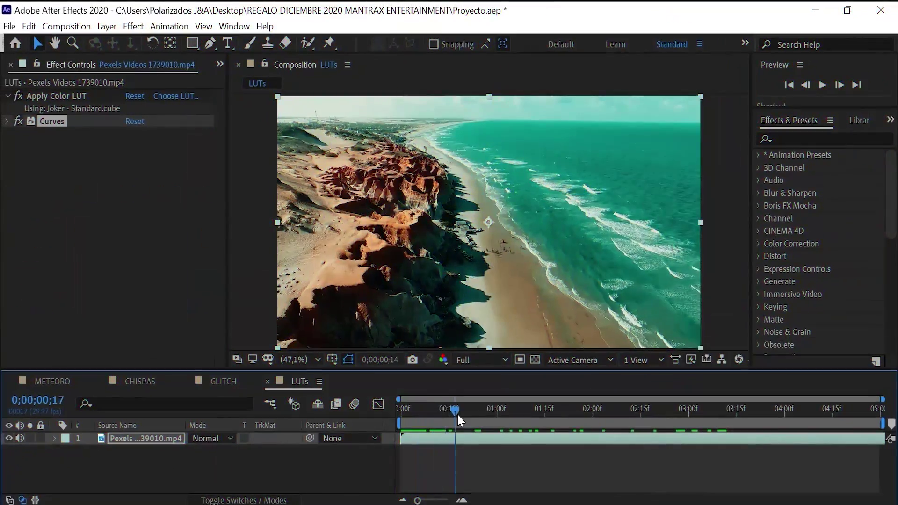
Move the playhead to about one second and add the LUTs composition to the Render Queue.
left_click_drag(456, 413, 503, 410)
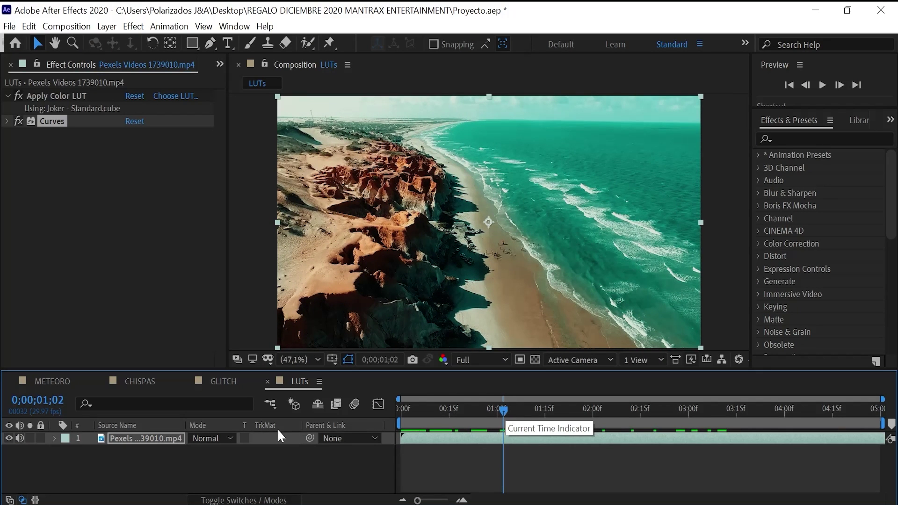
key("ctrl+m")
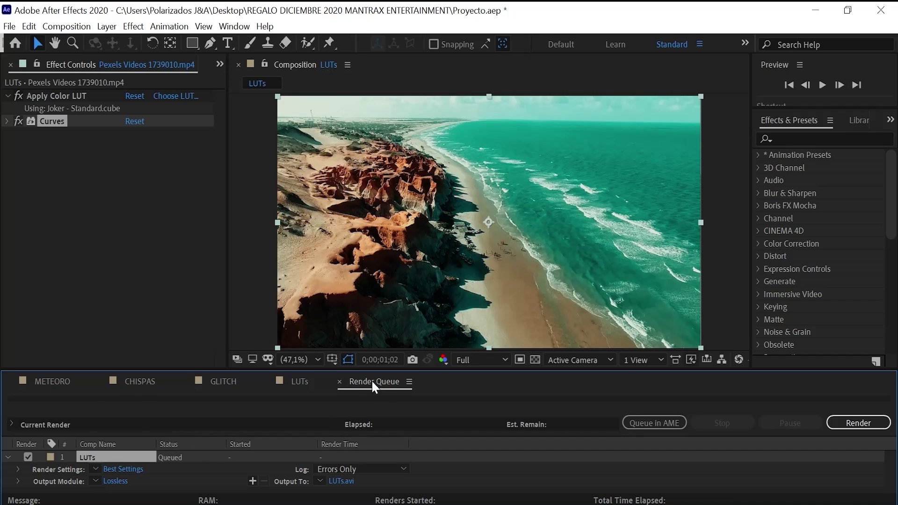